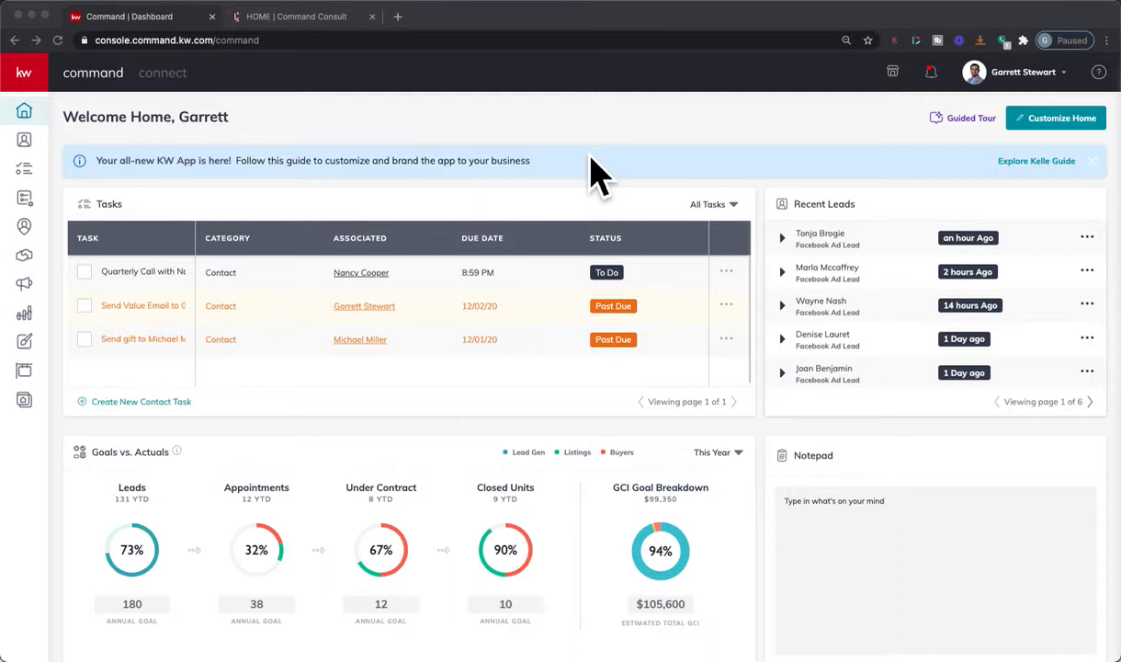
Go through the dashboard's guided tour from the Welcome Home introduction to Getting Started and finish it.
{"action": "left_click", "coordinate": [858, 128]}
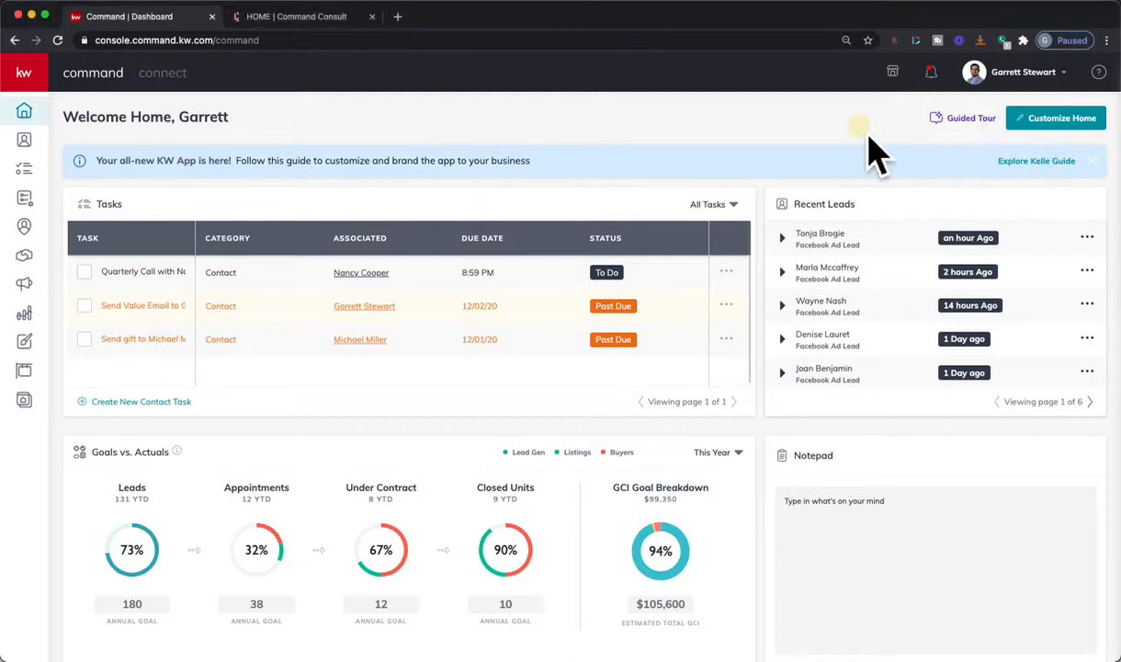
{"action": "left_click", "coordinate": [972, 120]}
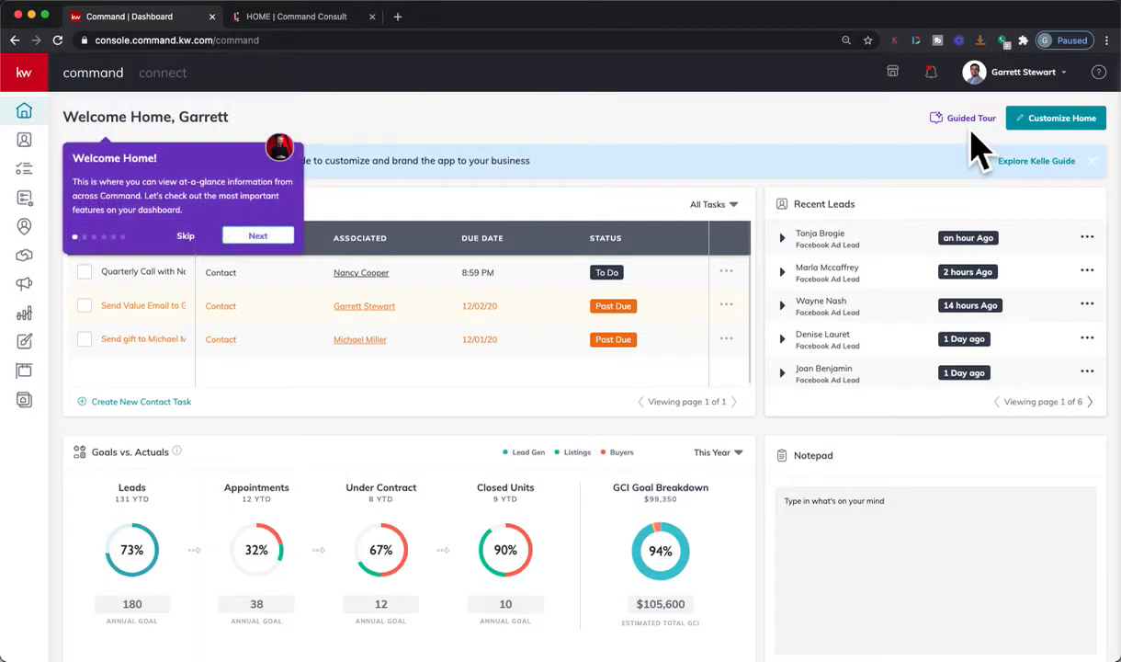
{"action": "left_click", "coordinate": [268, 236]}
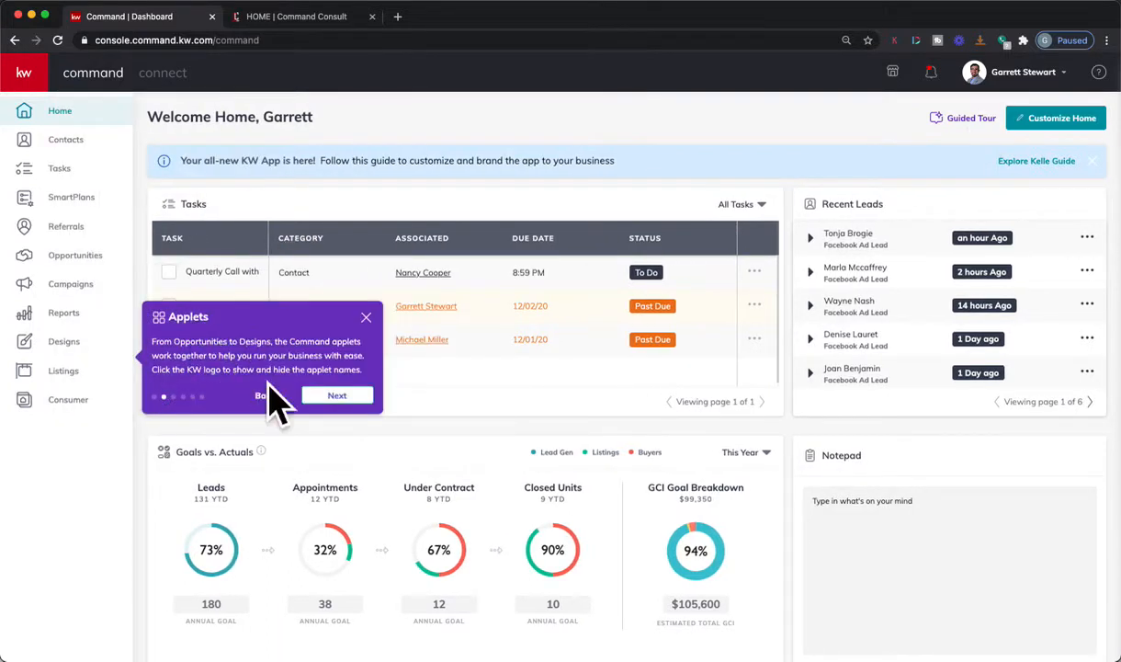
{"action": "left_click", "coordinate": [340, 397]}
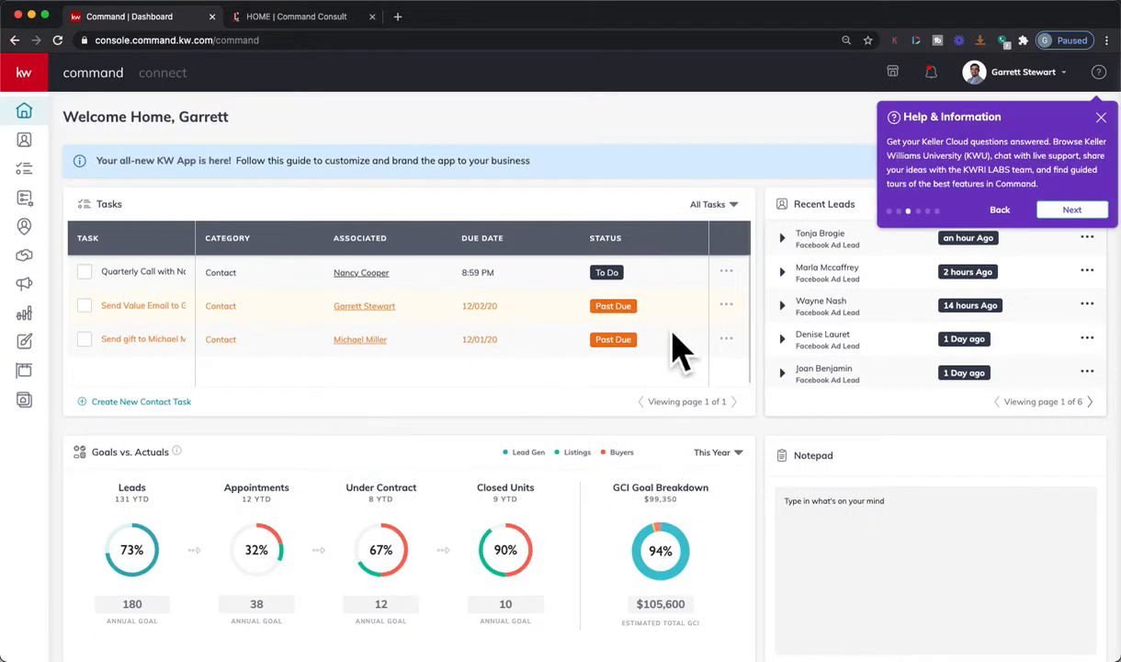
{"action": "left_click", "coordinate": [1070, 213]}
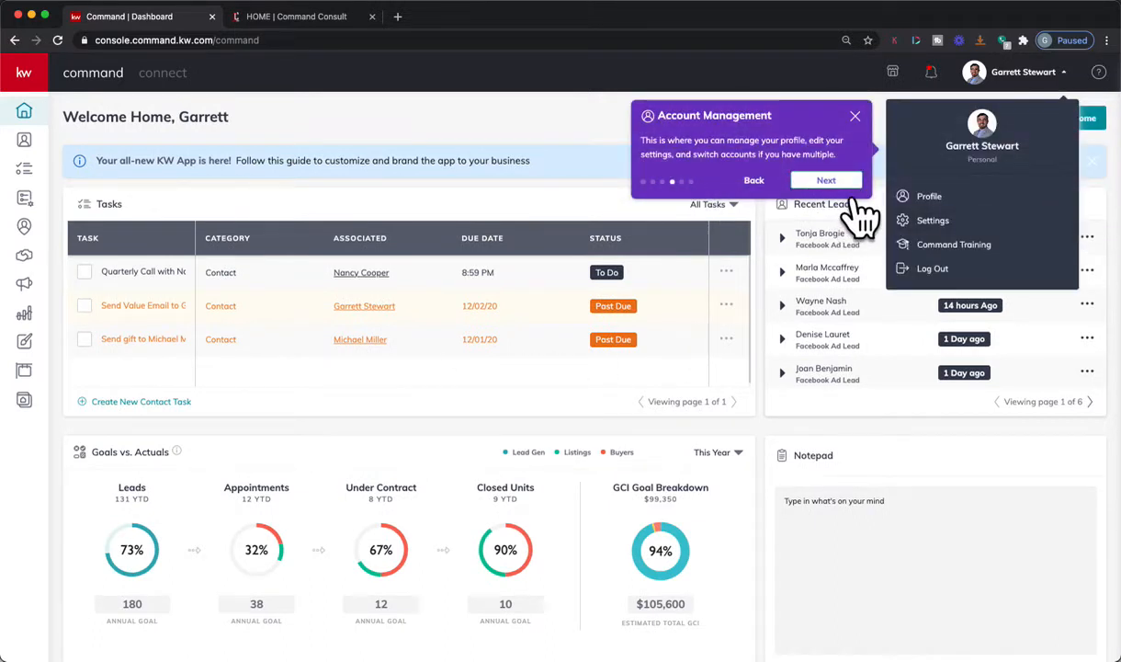
{"action": "left_click", "coordinate": [847, 196]}
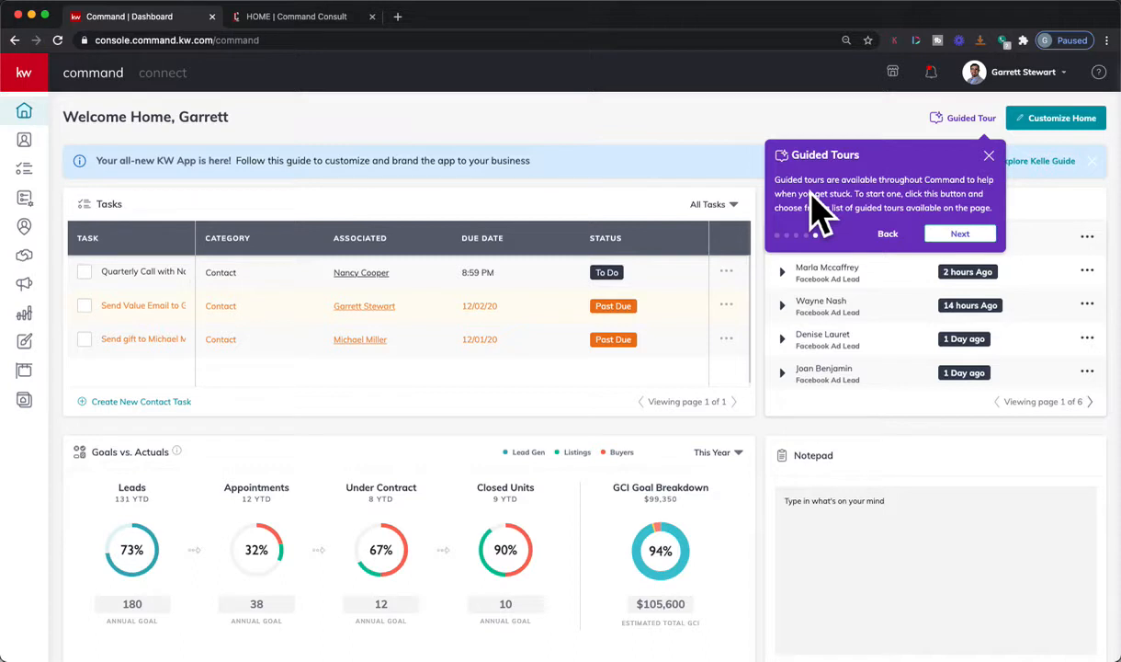
{"action": "left_click", "coordinate": [955, 235]}
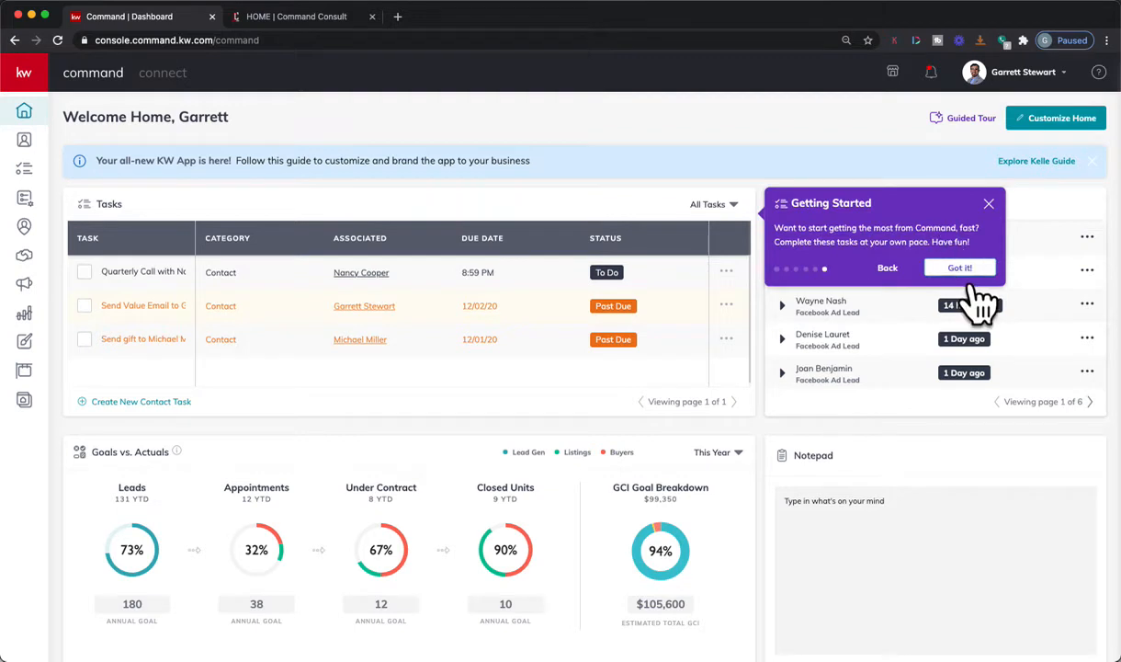
{"action": "left_click", "coordinate": [960, 267]}
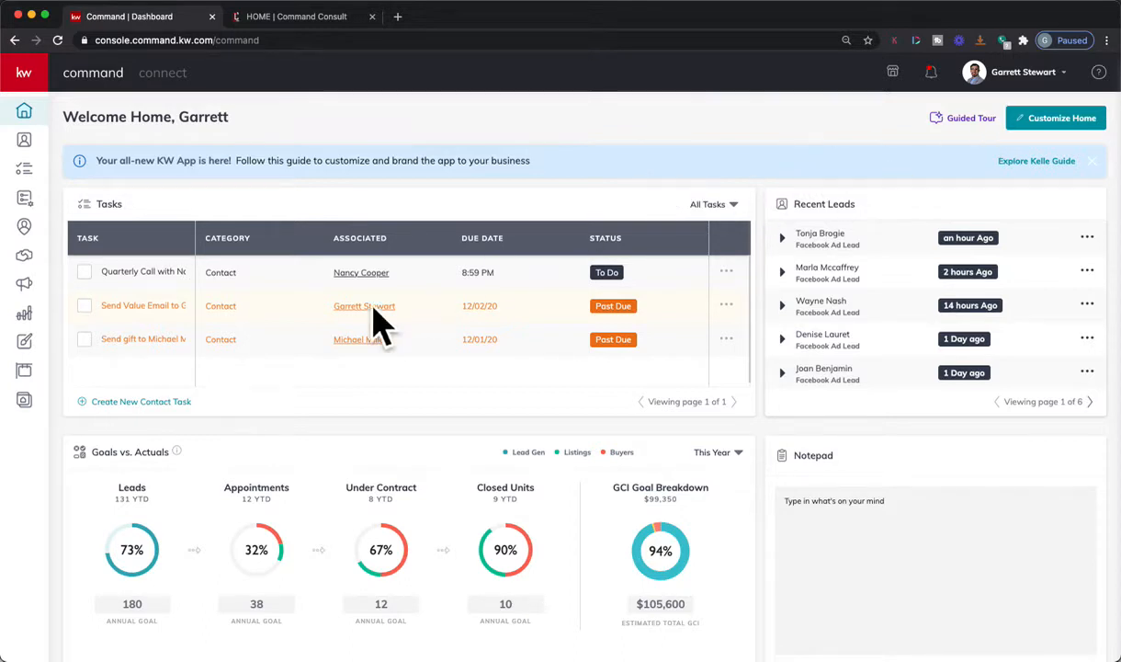
Create a new SmartPlan named November Overview.
{"action": "mouse_move", "coordinate": [208, 288]}
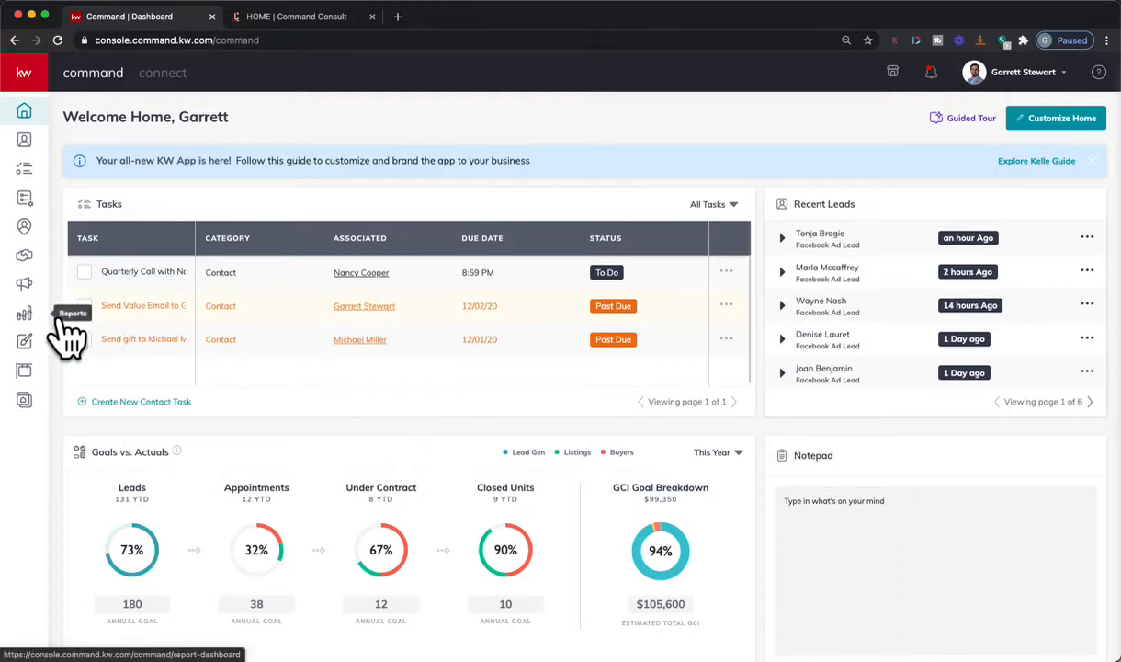
{"action": "left_click", "coordinate": [53, 202]}
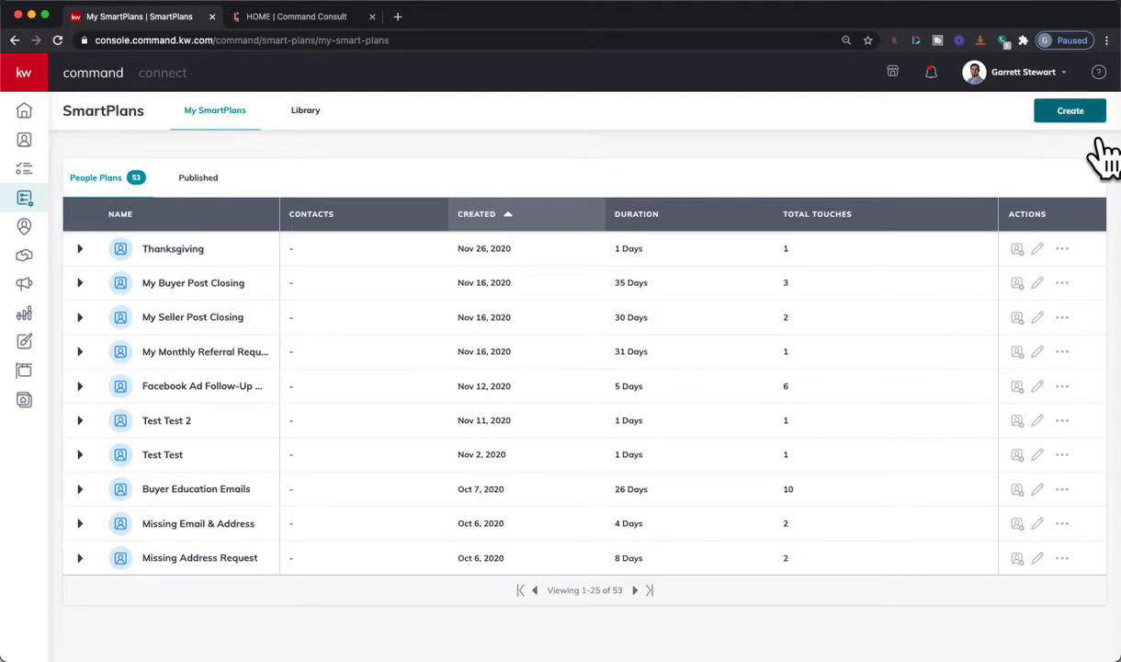
{"action": "left_click", "coordinate": [1071, 117]}
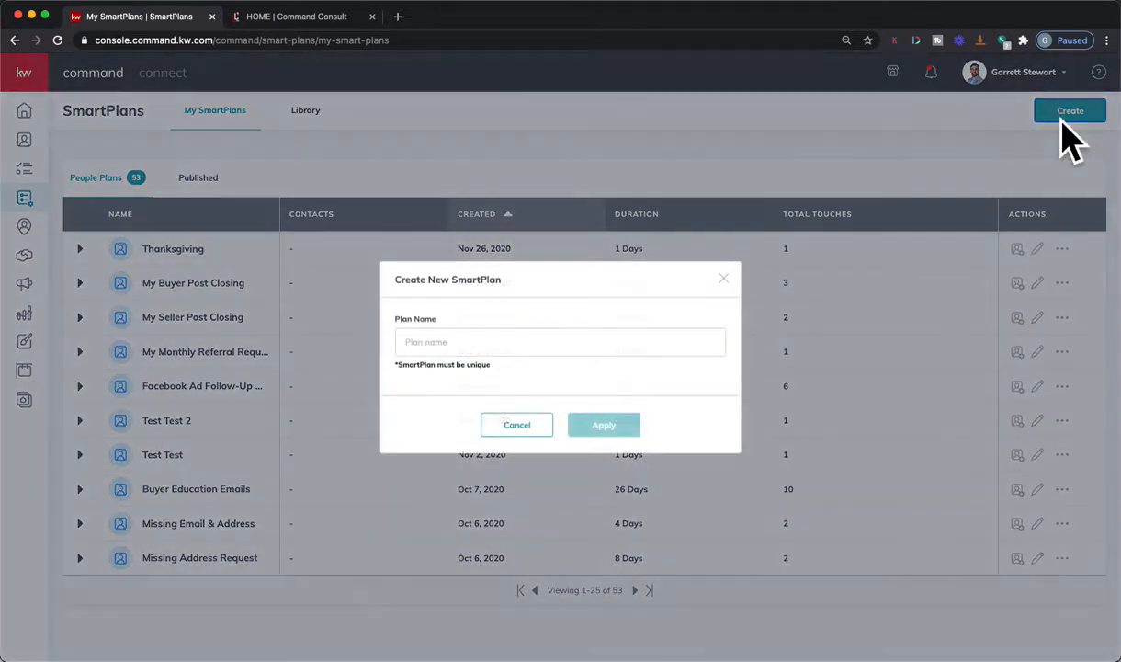
{"action": "left_click", "coordinate": [581, 348]}
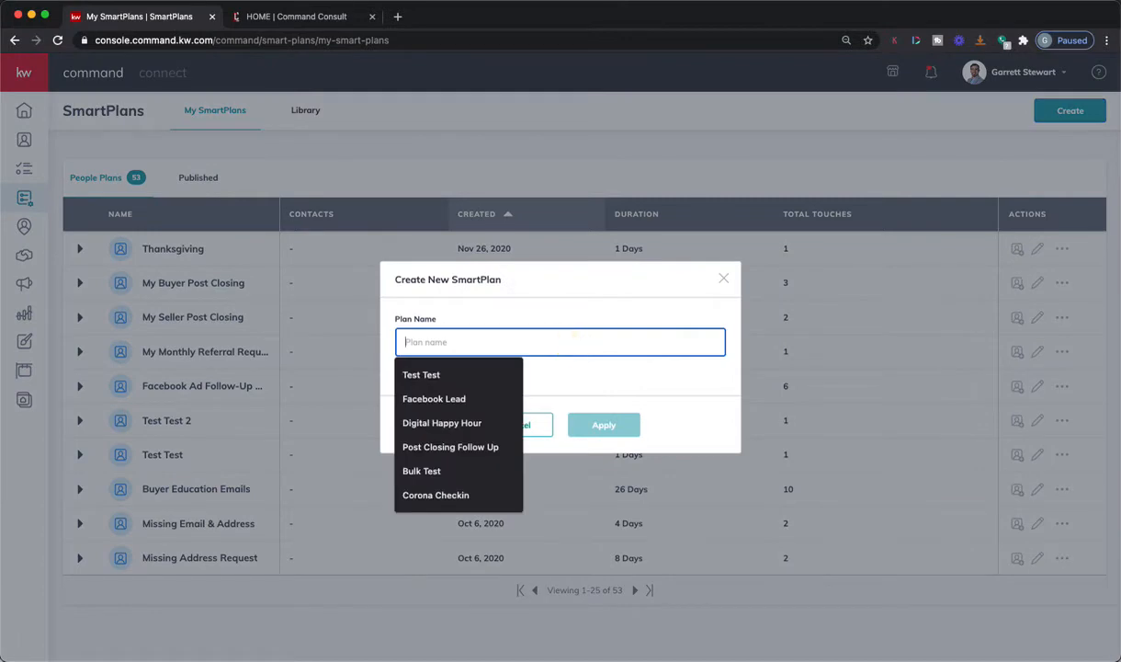
{"action": "type", "text": "T"}
{"action": "key", "text": "BackSpace"}
{"action": "type", "text": "Ne"}
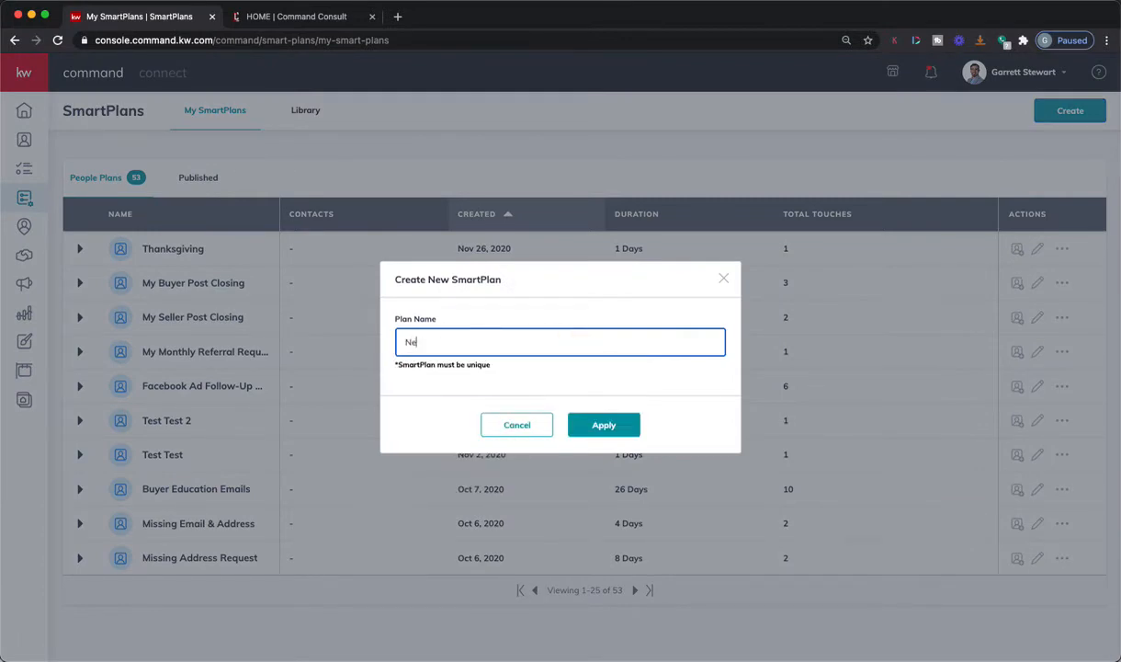
{"action": "key", "text": "BackSpace"}
{"action": "type", "text": "ovember Overview"}
{"action": "left_click", "coordinate": [607, 427]}
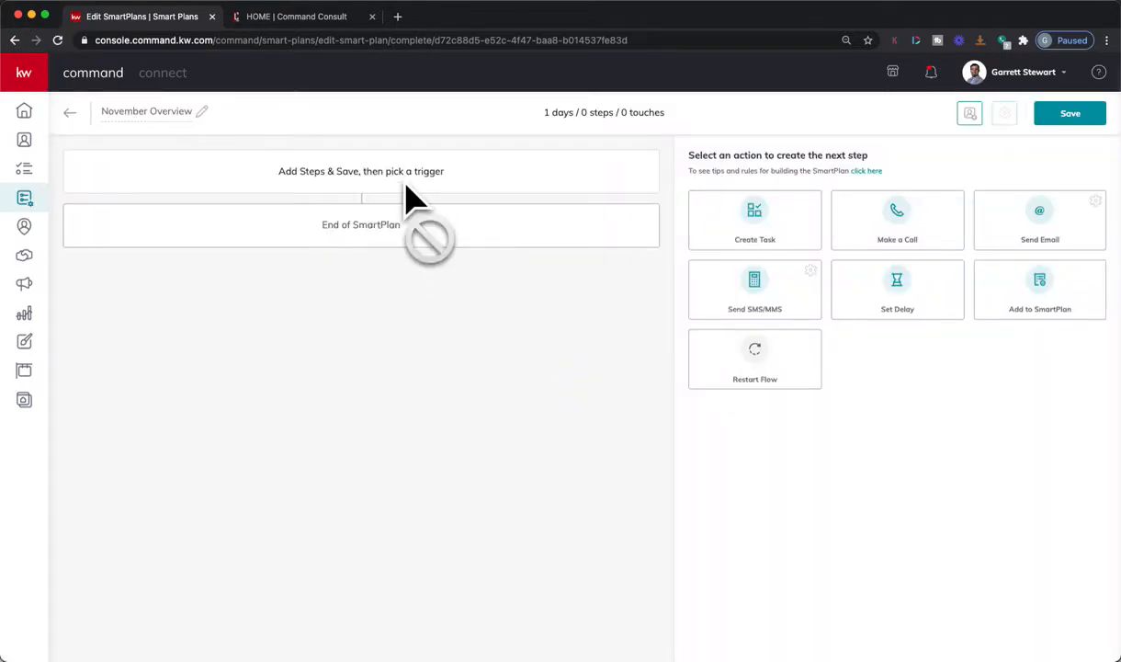
Add a Send Email step with the Designs email type, using Classic - Happy Thanksgiving from the user's own design templates.
{"action": "left_click", "coordinate": [1029, 241]}
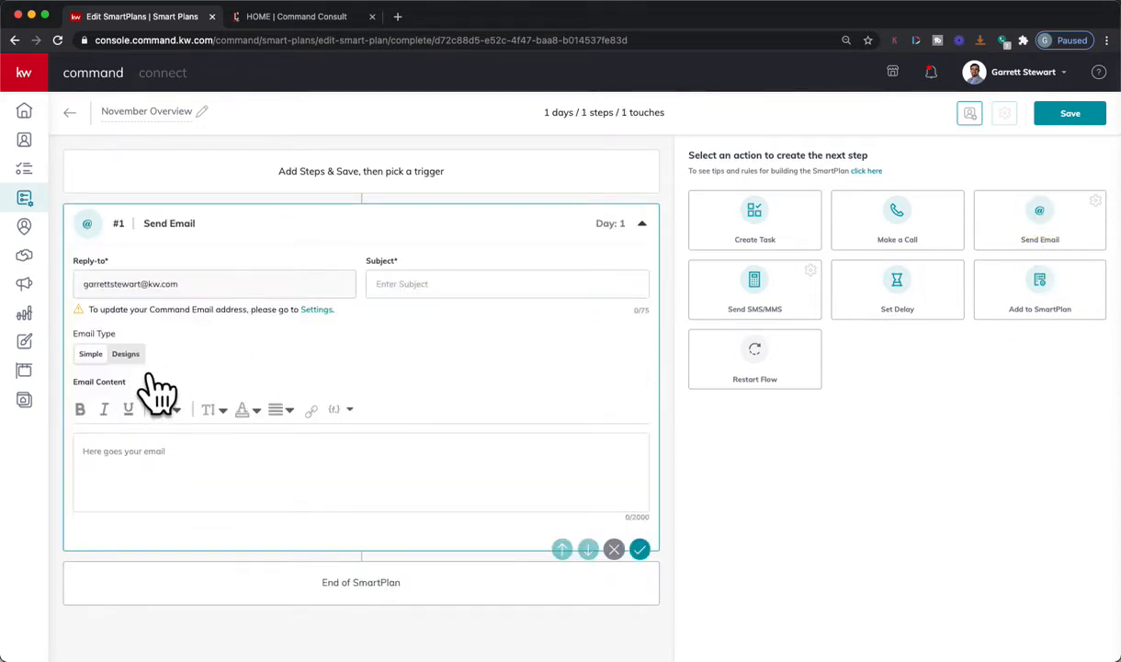
{"action": "left_click", "coordinate": [127, 355]}
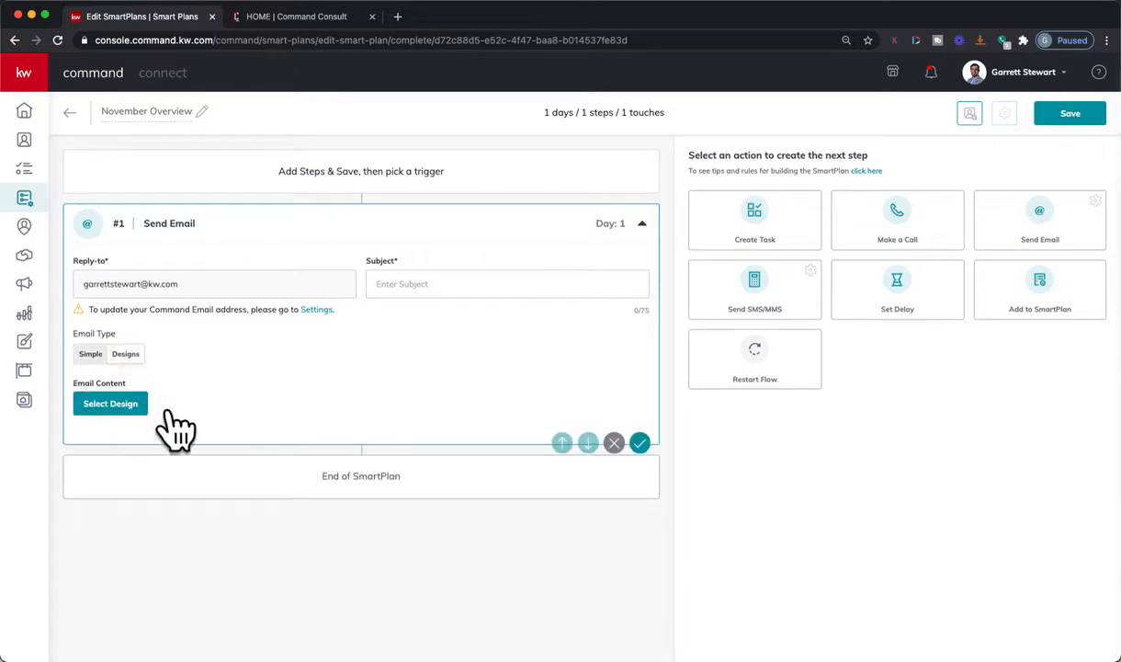
{"action": "left_click", "coordinate": [138, 411]}
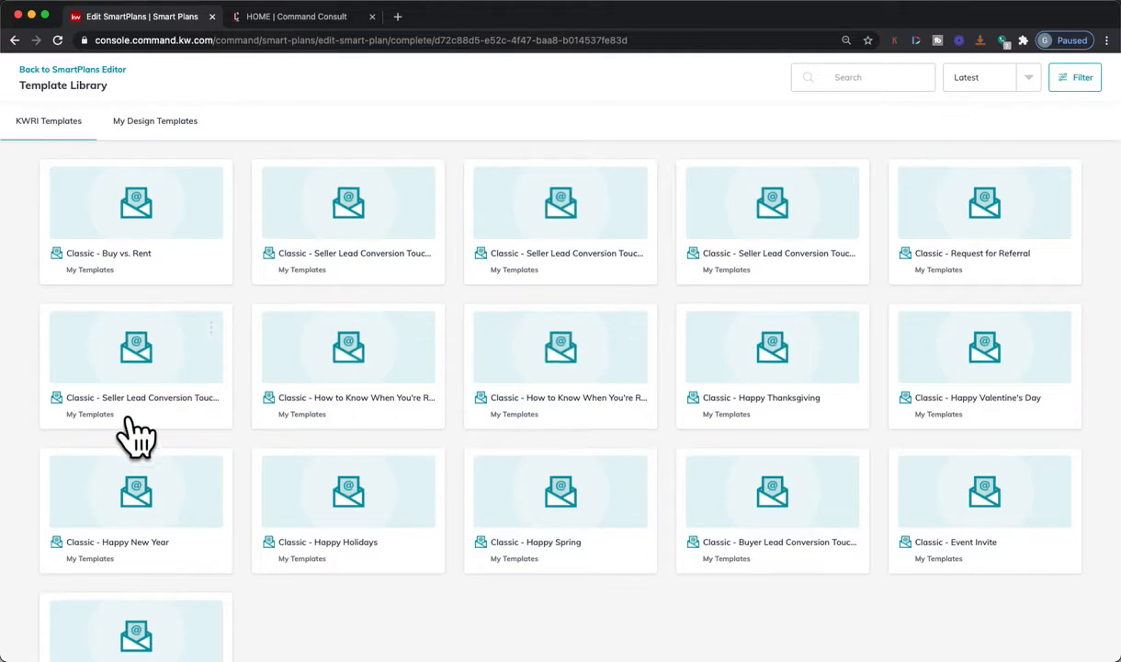
{"action": "left_click", "coordinate": [165, 138]}
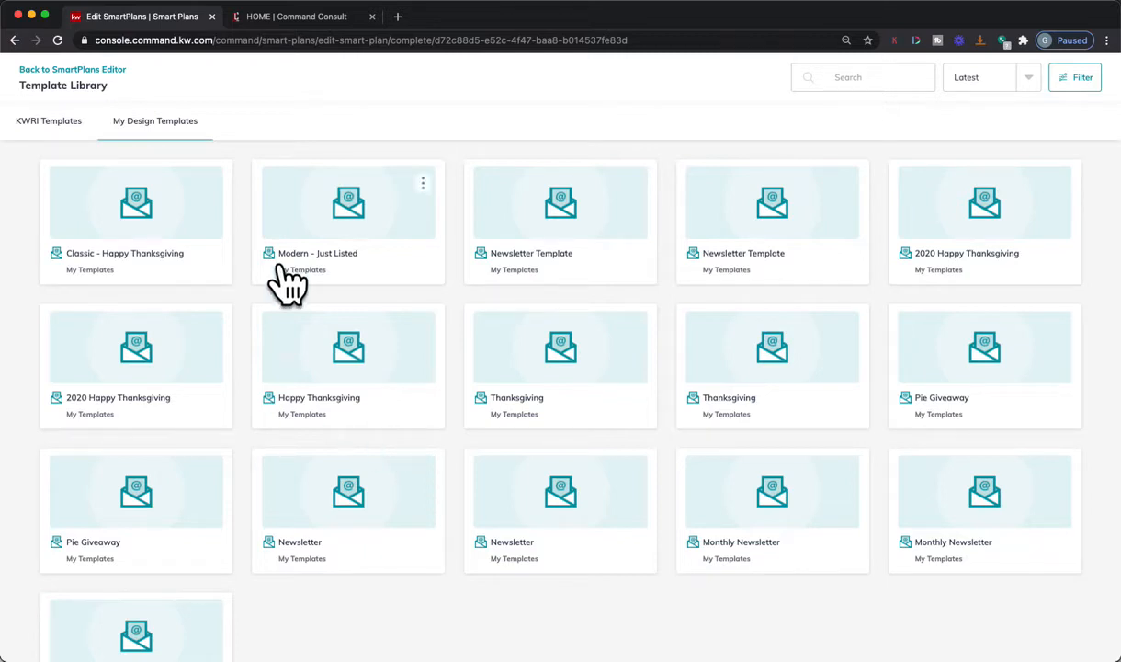
{"action": "left_click", "coordinate": [175, 254]}
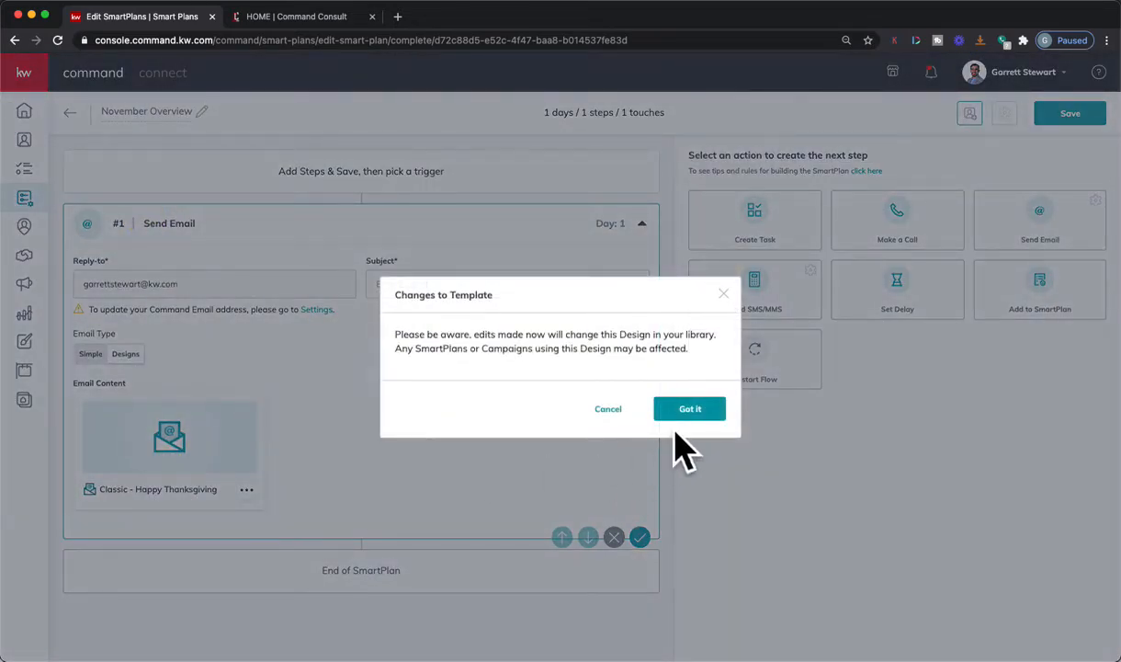
Review the Classic - Happy Thanksgiving design in the editor and in preview mode, and save and exit.
{"action": "left_click", "coordinate": [700, 413]}
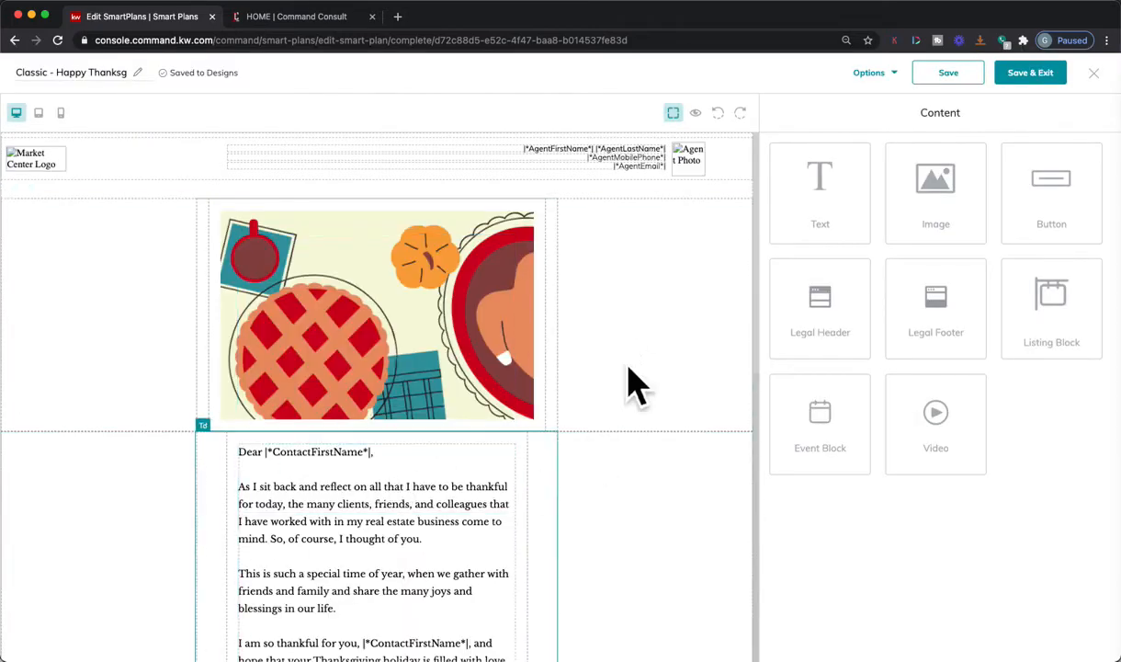
{"action": "scroll", "coordinate": [346, 509], "scroll_direction": "down", "scroll_amount": 5}
{"action": "scroll", "coordinate": [345, 508], "scroll_direction": "down", "scroll_amount": 5}
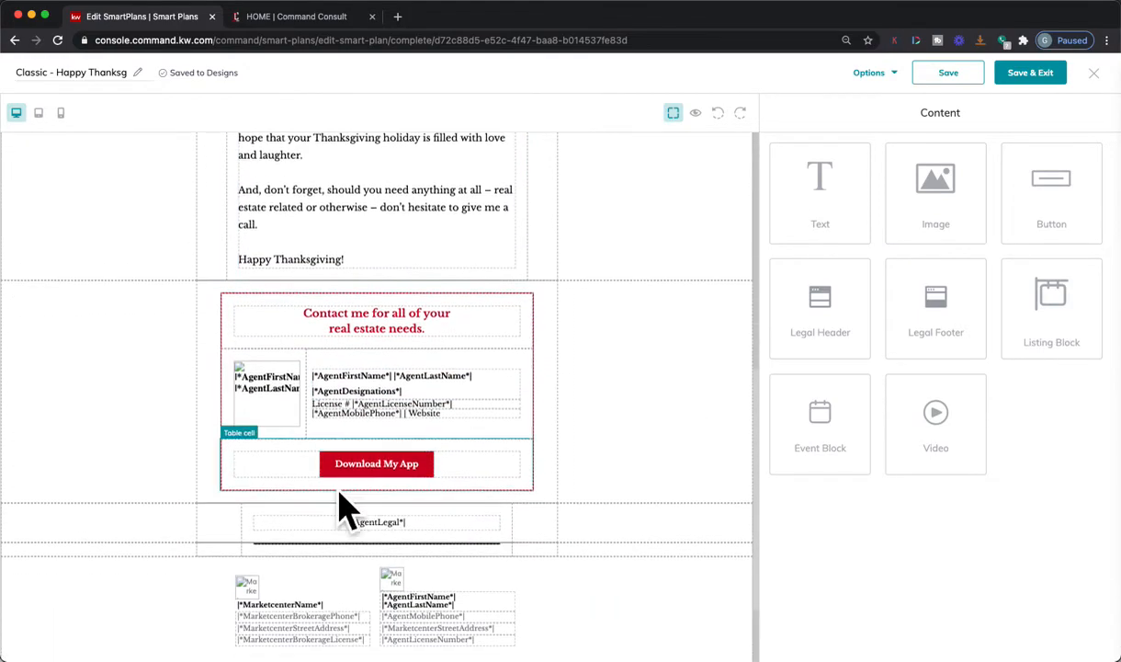
{"action": "scroll", "coordinate": [343, 508], "scroll_direction": "up", "scroll_amount": 12}
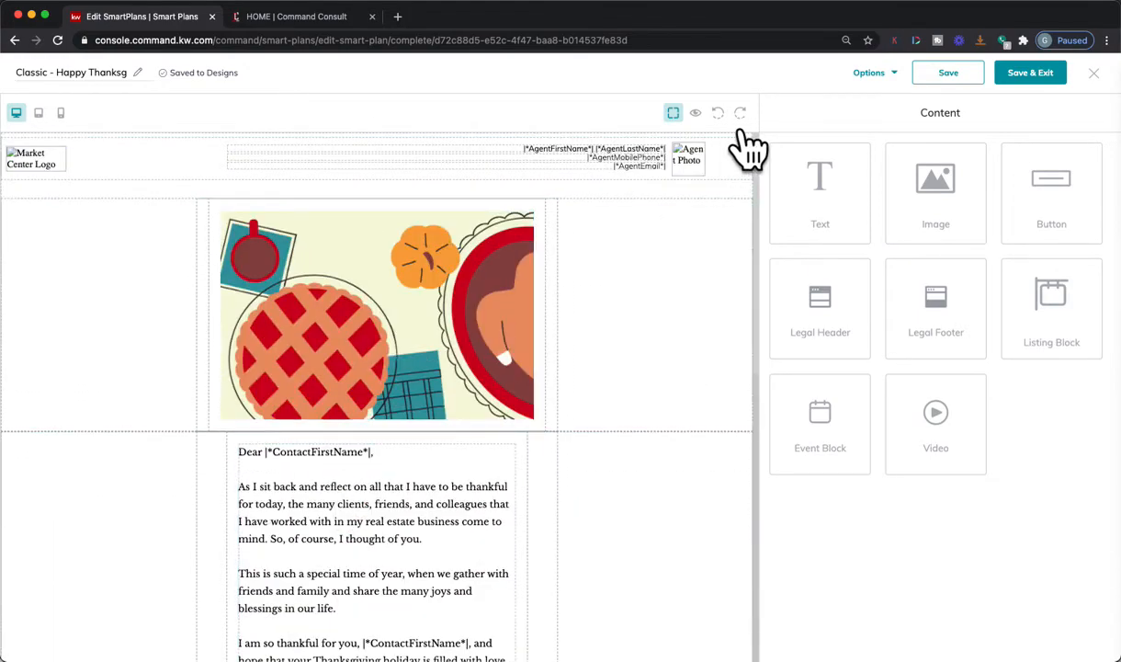
{"action": "left_click", "coordinate": [697, 113]}
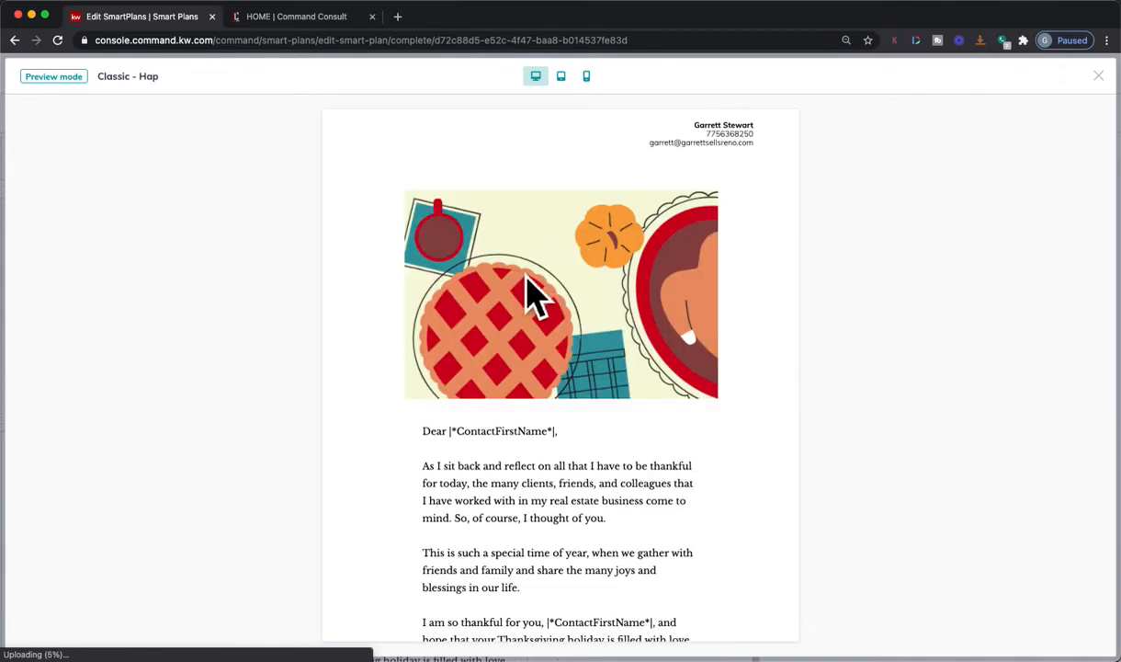
{"action": "scroll", "coordinate": [445, 524], "scroll_direction": "down", "scroll_amount": 10}
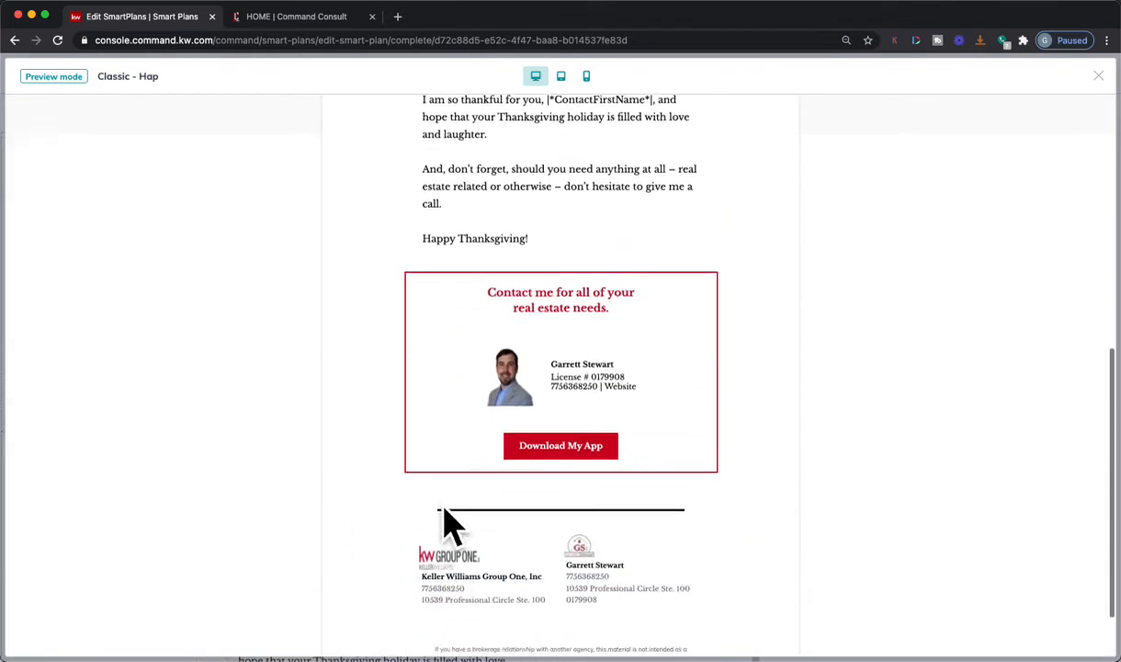
{"action": "scroll", "coordinate": [443, 521], "scroll_direction": "up", "scroll_amount": 10}
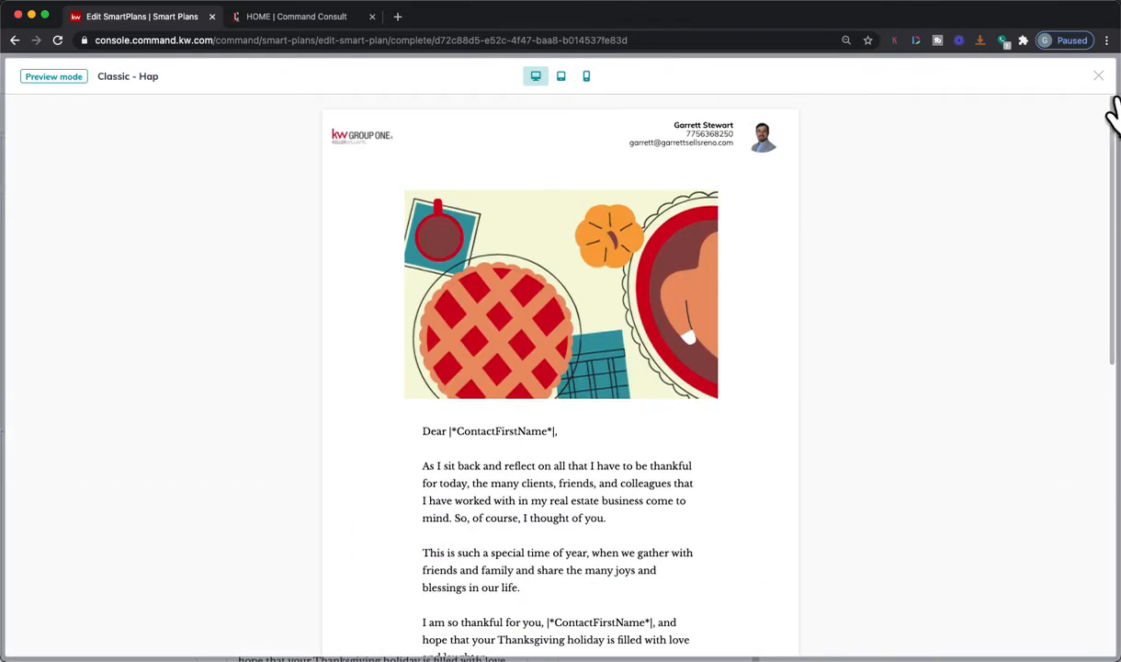
{"action": "left_click", "coordinate": [1098, 75]}
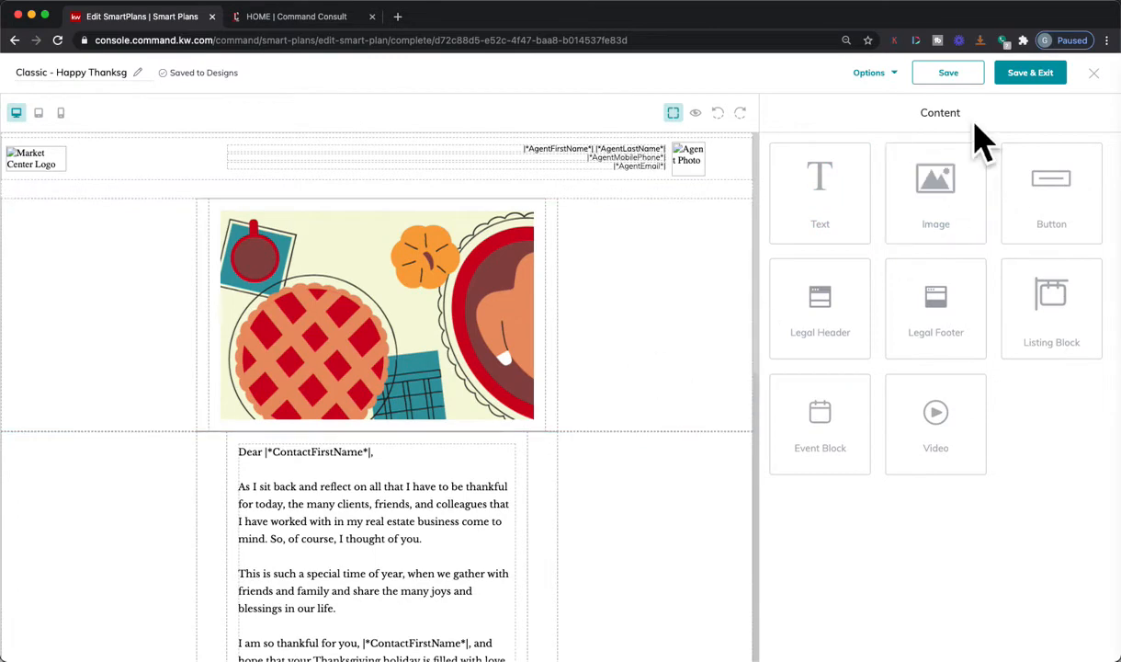
{"action": "left_click", "coordinate": [1030, 75]}
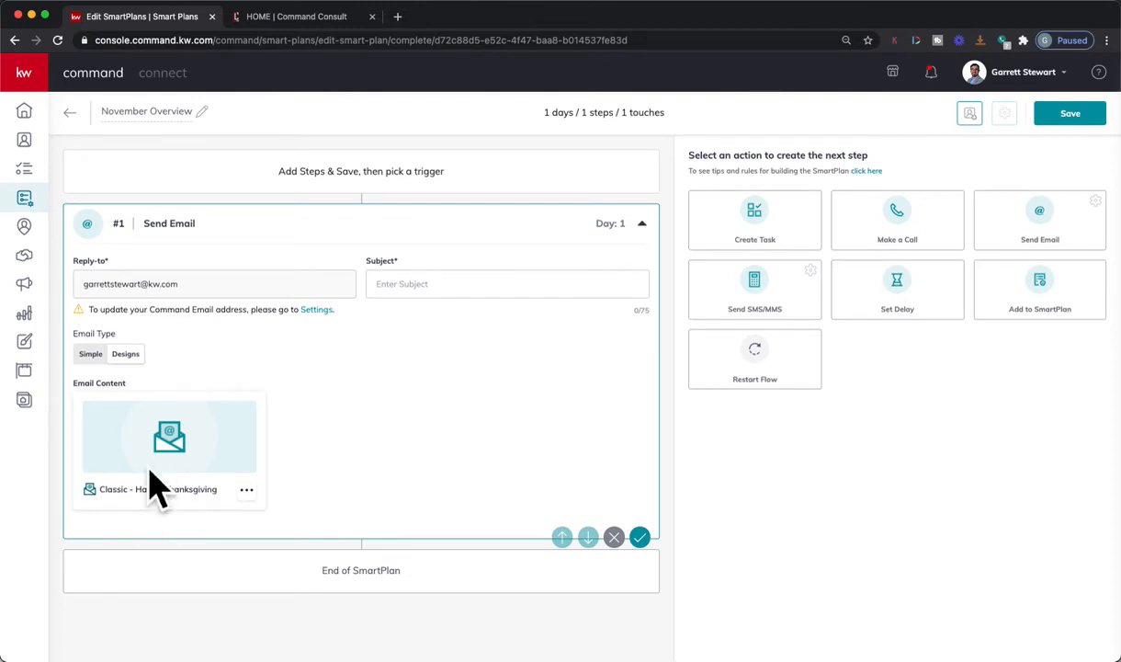
Set the email subject to the suggested "Happy Thanksgiving" with turkey, plate and maple leaf emojis, and confirm the email step.
{"action": "left_click", "coordinate": [408, 287]}
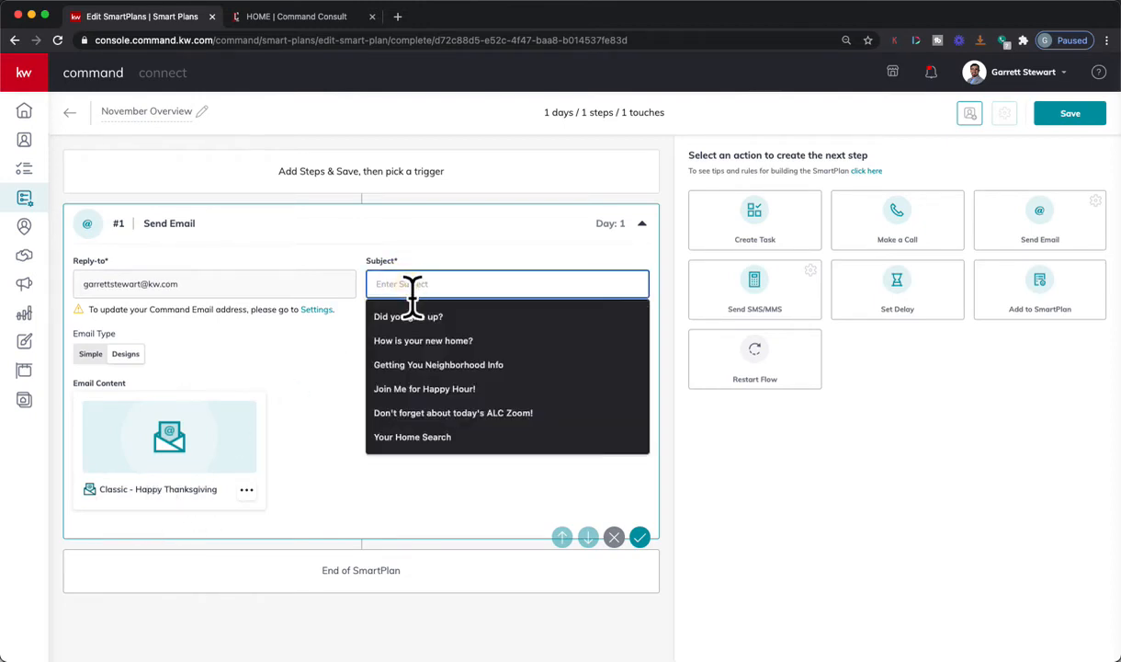
{"action": "type", "text": "Happy thank"}
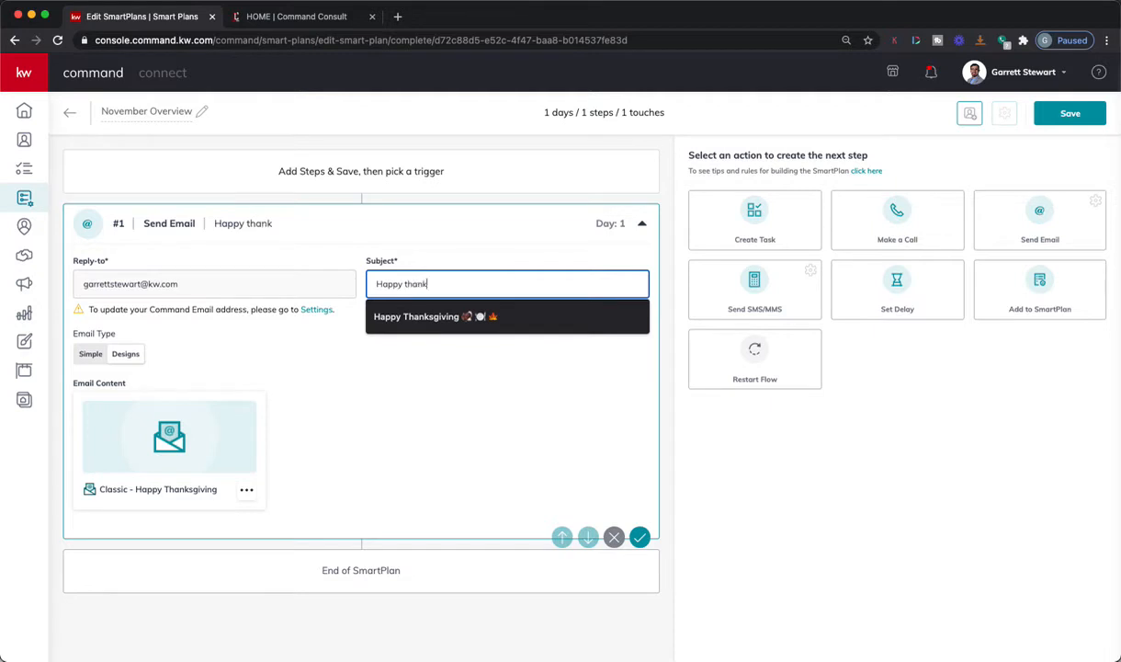
{"action": "type", "text": "sgiving"}
{"action": "left_click", "coordinate": [450, 320]}
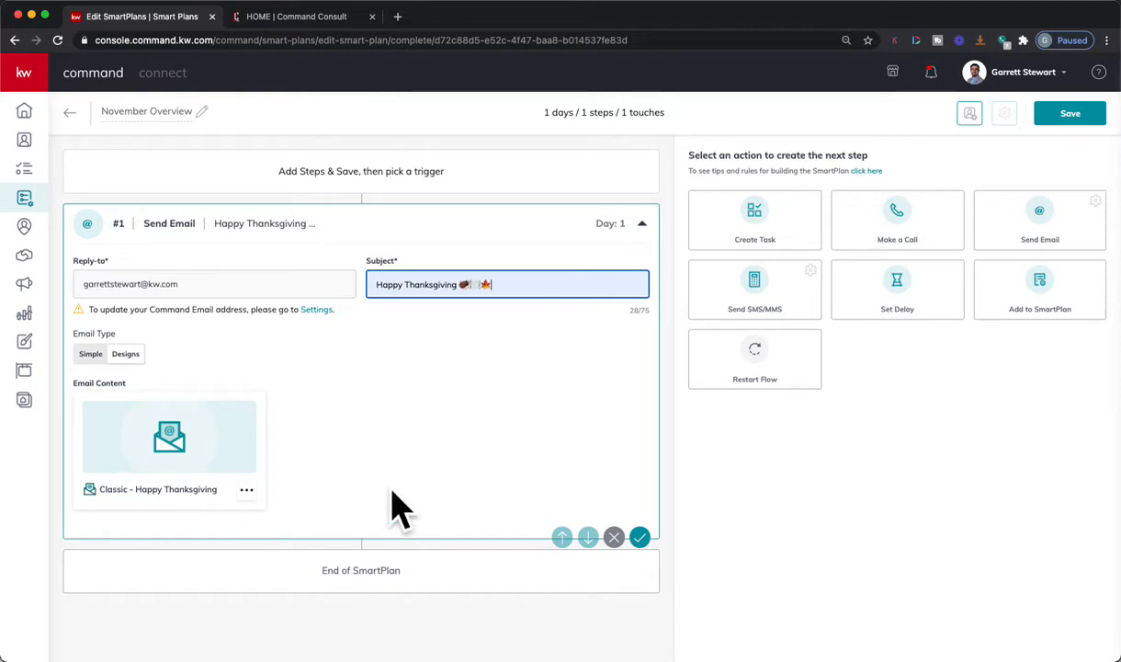
{"action": "left_click", "coordinate": [640, 538]}
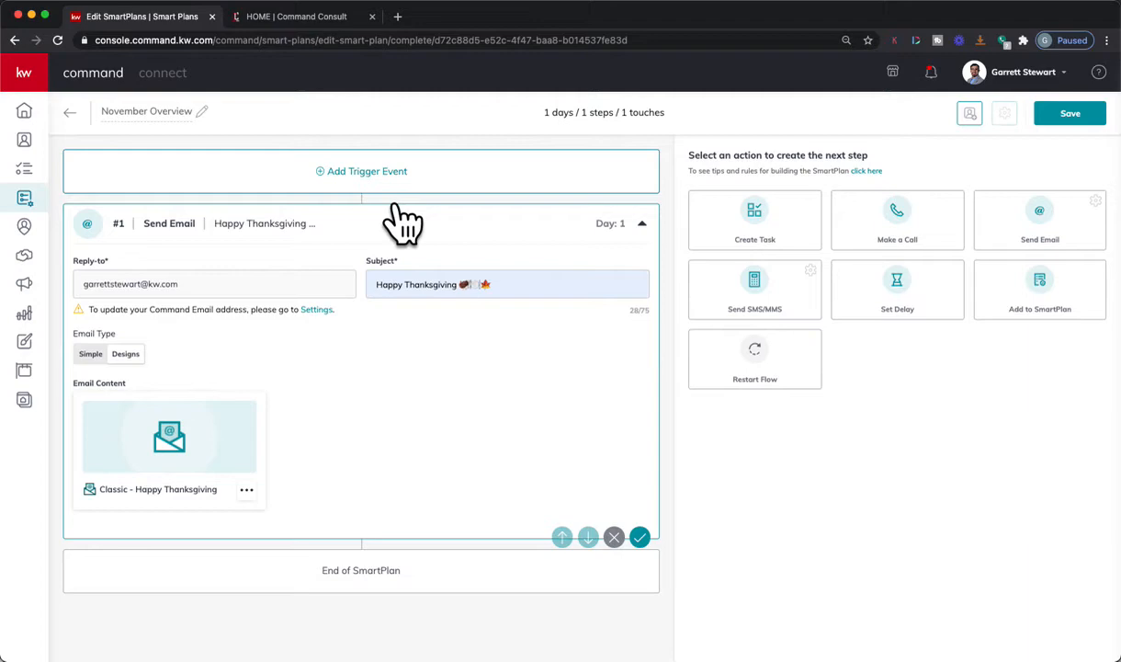
Add a trigger event to the SmartPlan with category Contacts, event Contact Tag and the VIP tag, and confirm the trigger.
{"action": "left_click", "coordinate": [377, 177]}
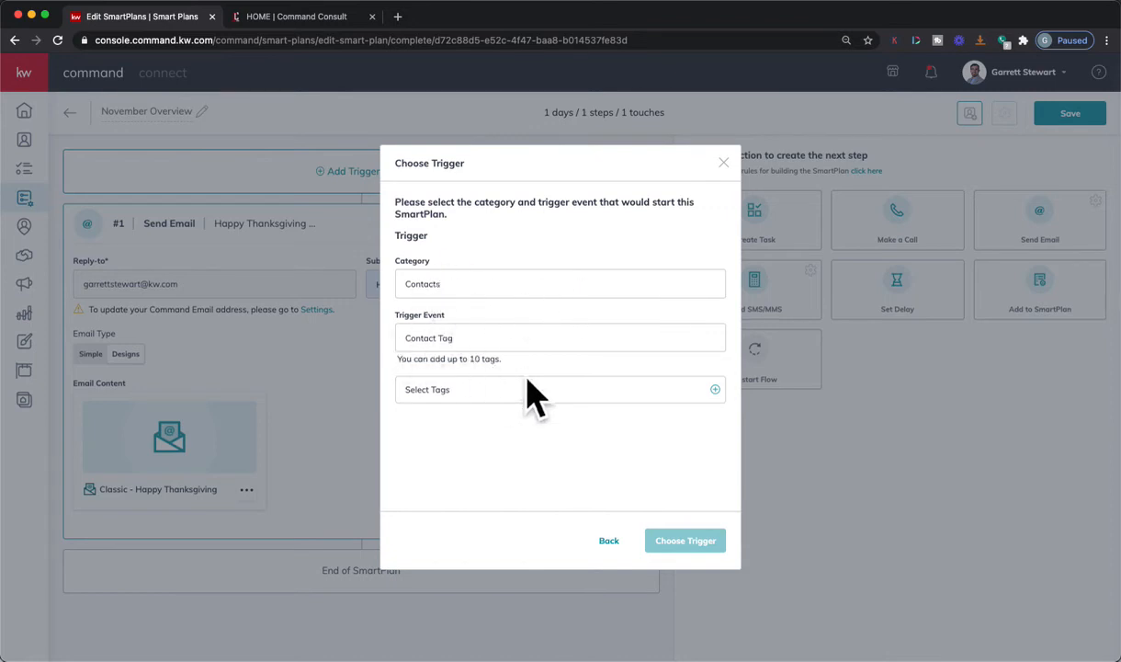
{"action": "left_click", "coordinate": [496, 391]}
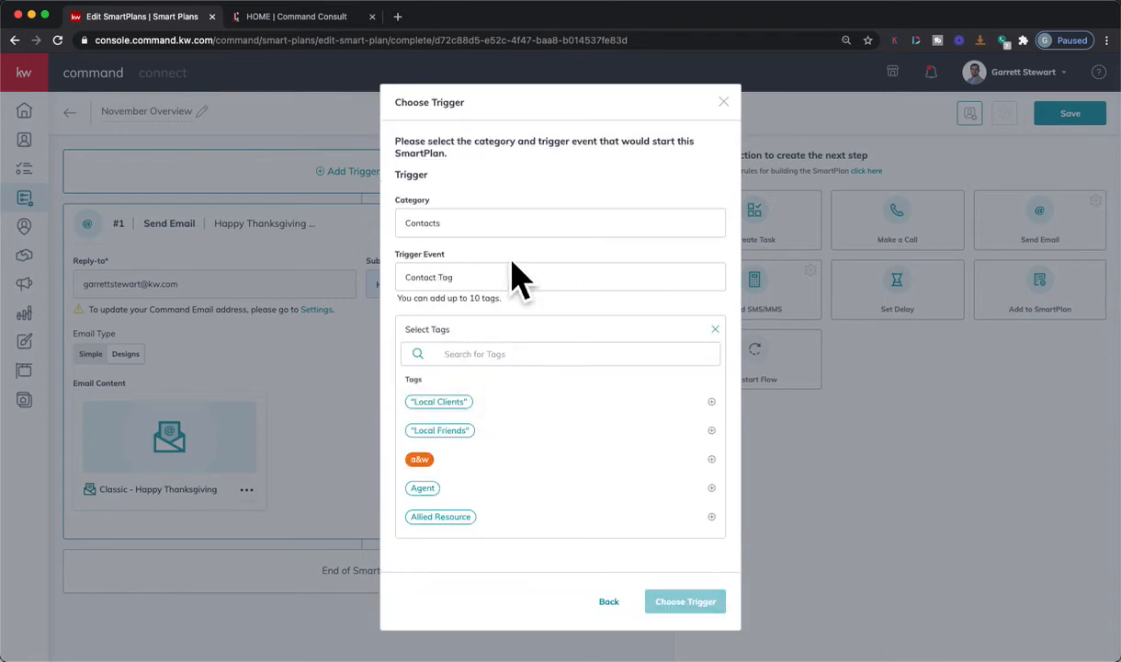
{"action": "left_click", "coordinate": [533, 311]}
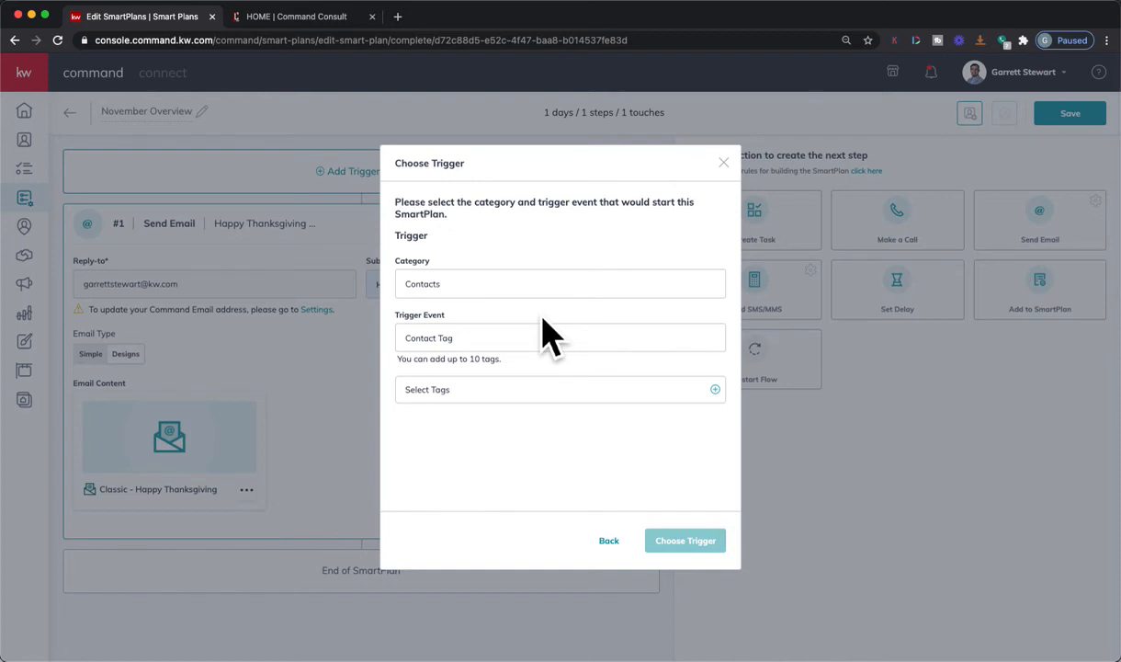
{"action": "left_click", "coordinate": [473, 393]}
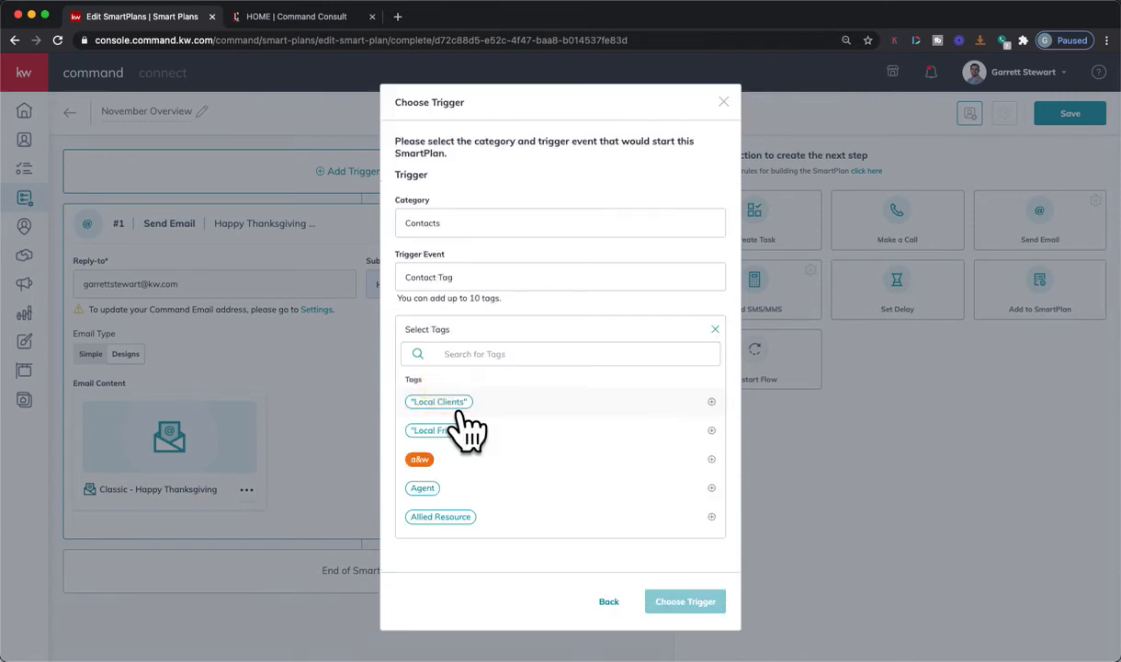
{"action": "left_click", "coordinate": [546, 356]}
{"action": "type", "text": "vip"}
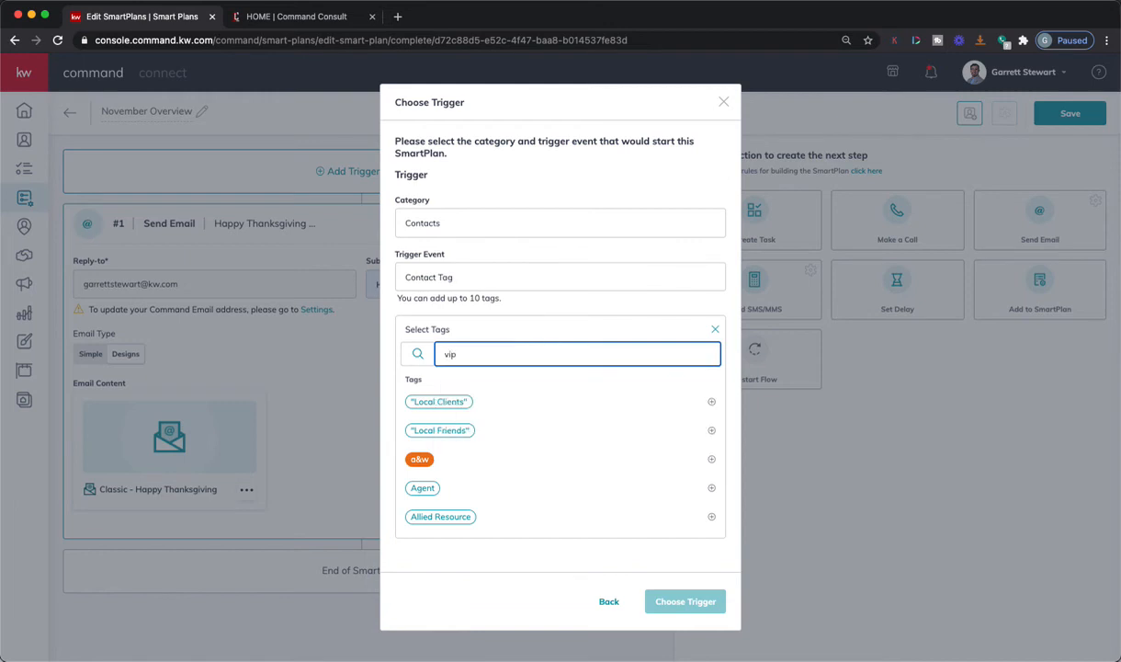
{"action": "left_click", "coordinate": [426, 462]}
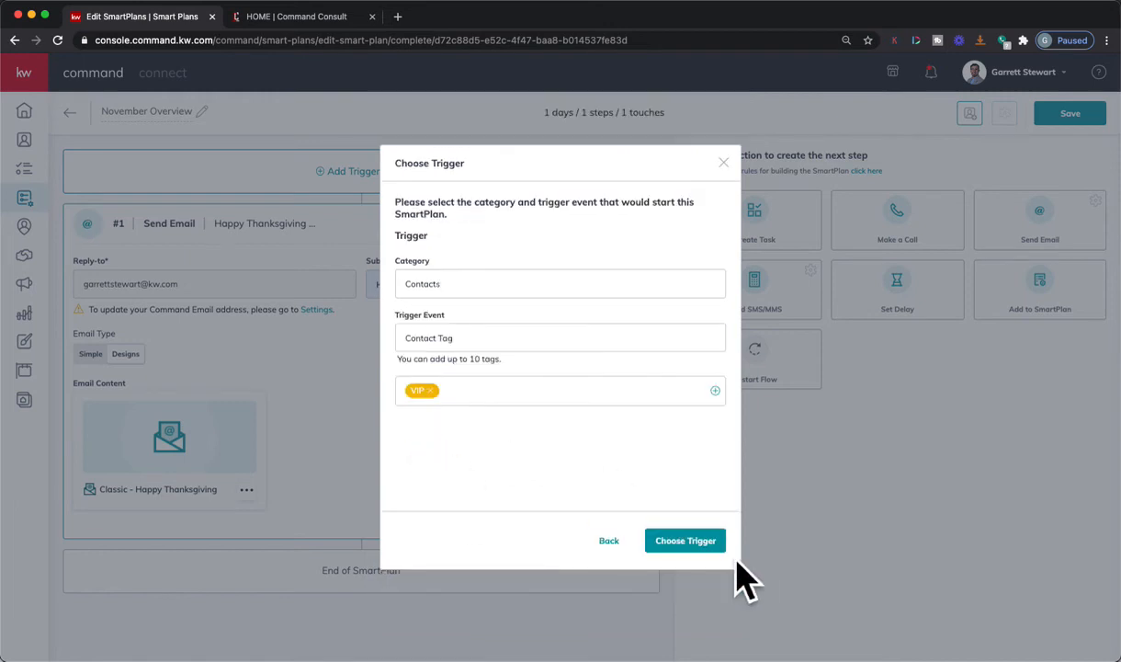
{"action": "left_click", "coordinate": [700, 539]}
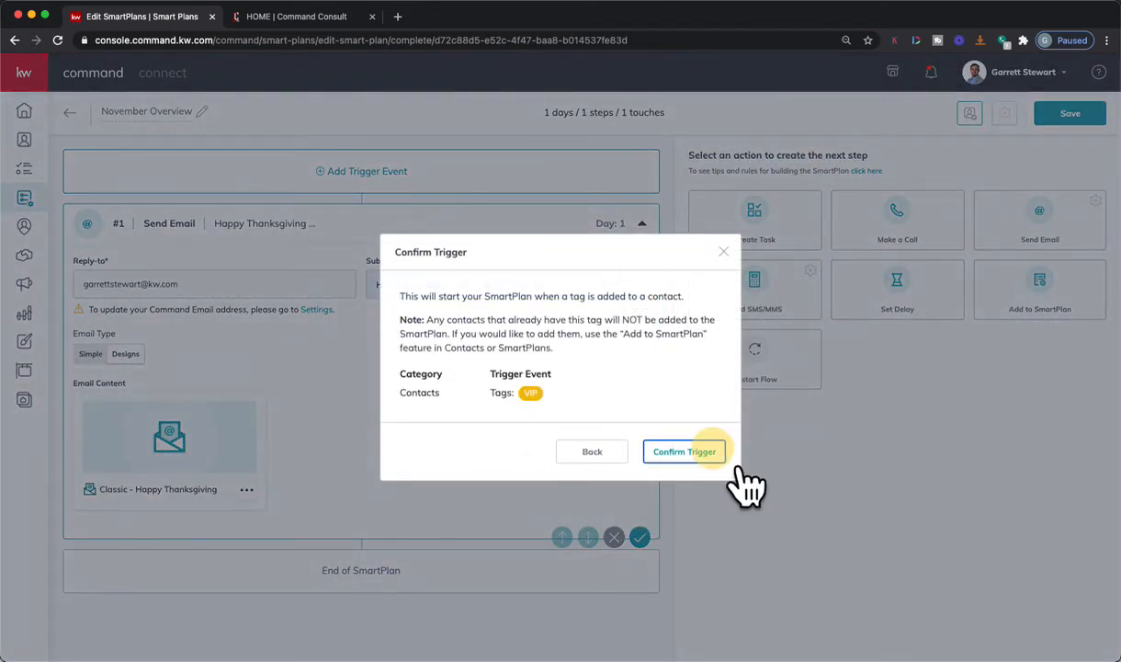
{"action": "left_click", "coordinate": [722, 454]}
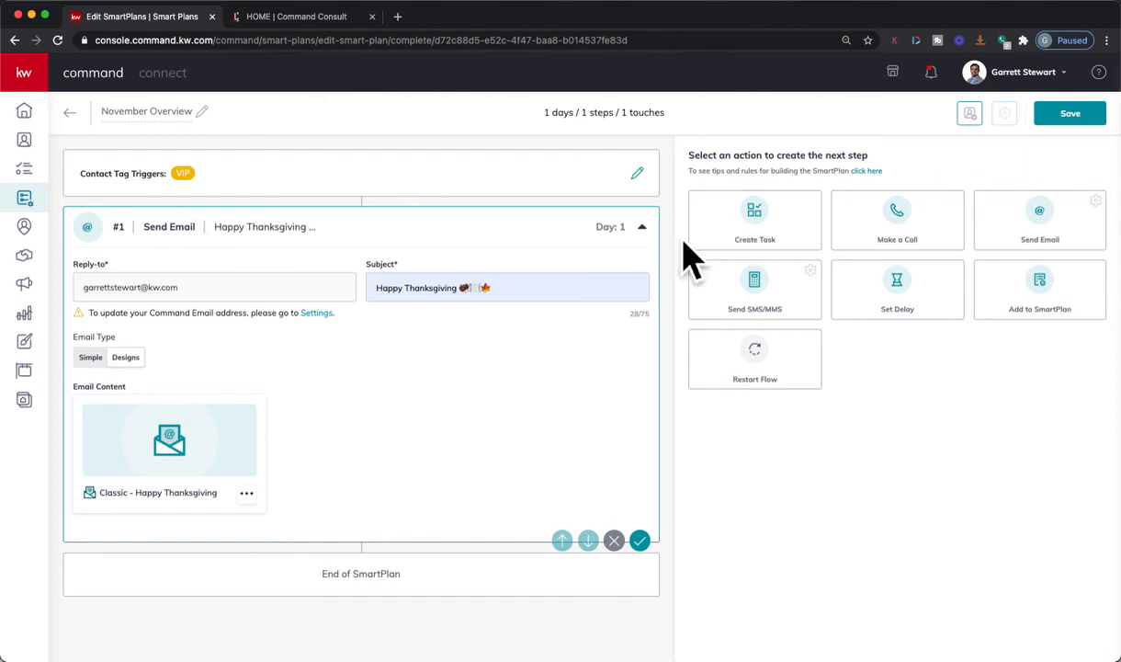
Leave the SmartPlan for the home dashboard and review the Product Updates under What's New and What's Next.
{"action": "left_click", "coordinate": [66, 112]}
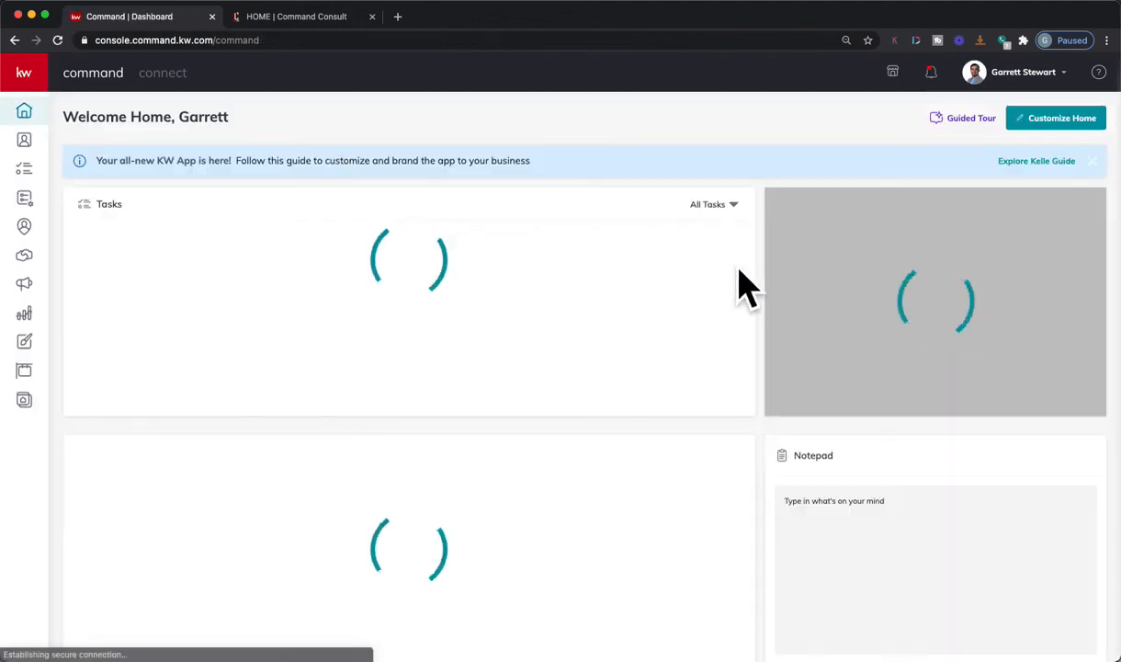
{"action": "scroll", "coordinate": [593, 246], "scroll_direction": "down", "scroll_amount": 6}
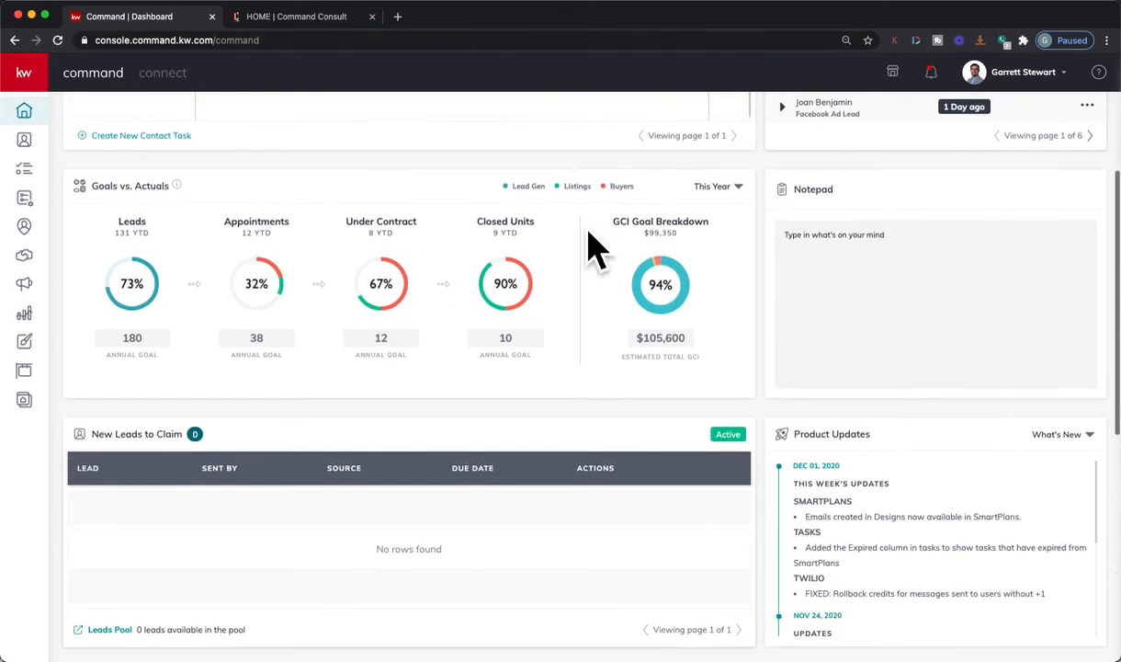
{"action": "scroll", "coordinate": [1016, 542], "scroll_direction": "down", "scroll_amount": 1}
{"action": "scroll", "coordinate": [1022, 529], "scroll_direction": "down", "scroll_amount": 4}
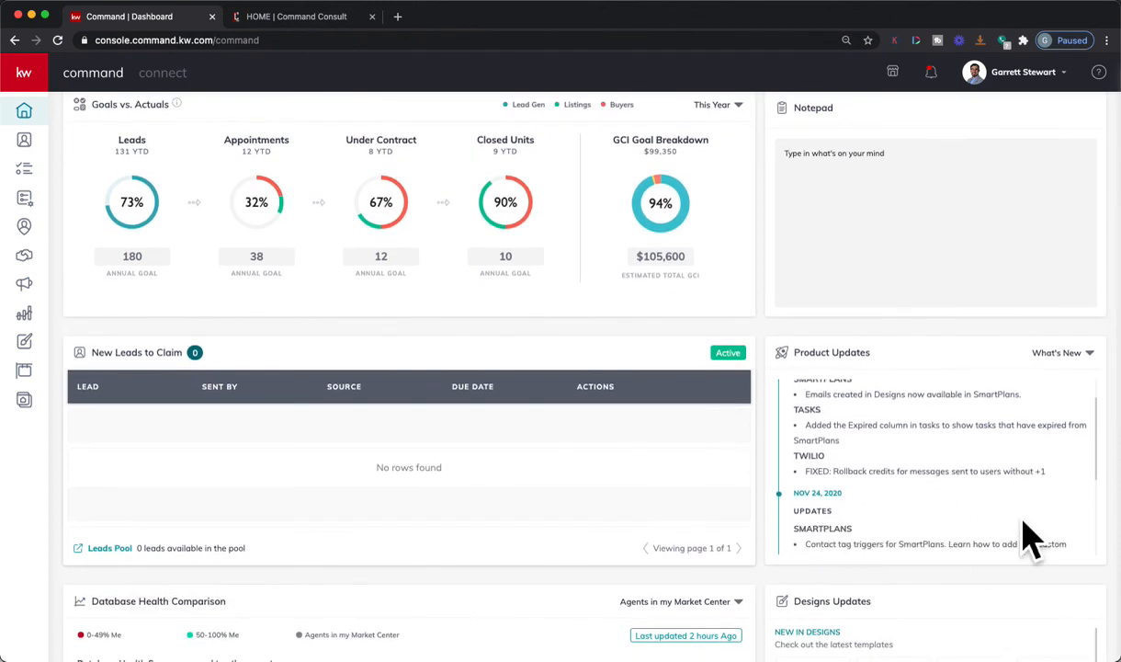
{"action": "scroll", "coordinate": [1028, 540], "scroll_direction": "down", "scroll_amount": 1}
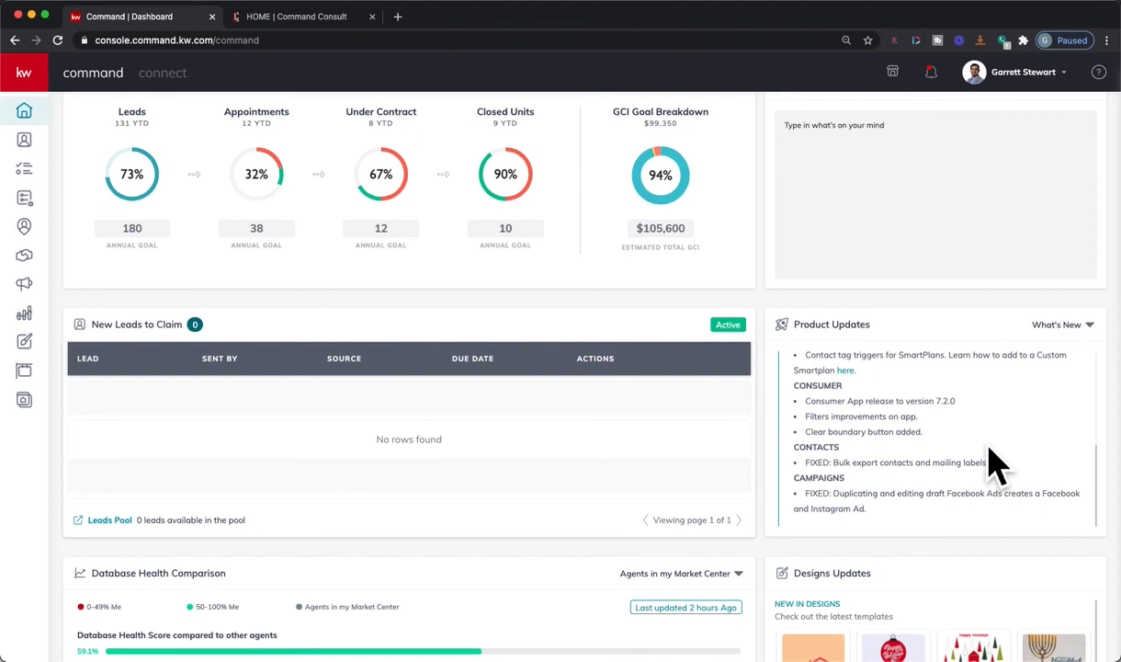
{"action": "scroll", "coordinate": [965, 460], "scroll_direction": "down", "scroll_amount": 1}
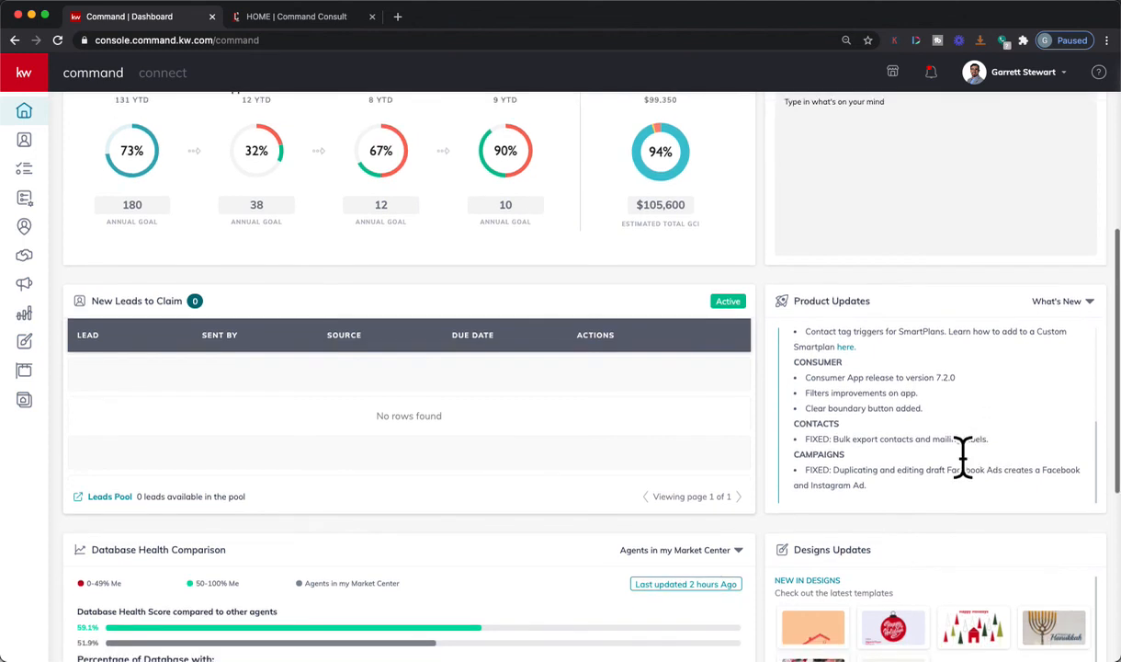
{"action": "left_click", "coordinate": [1075, 305]}
{"action": "left_click", "coordinate": [1056, 364]}
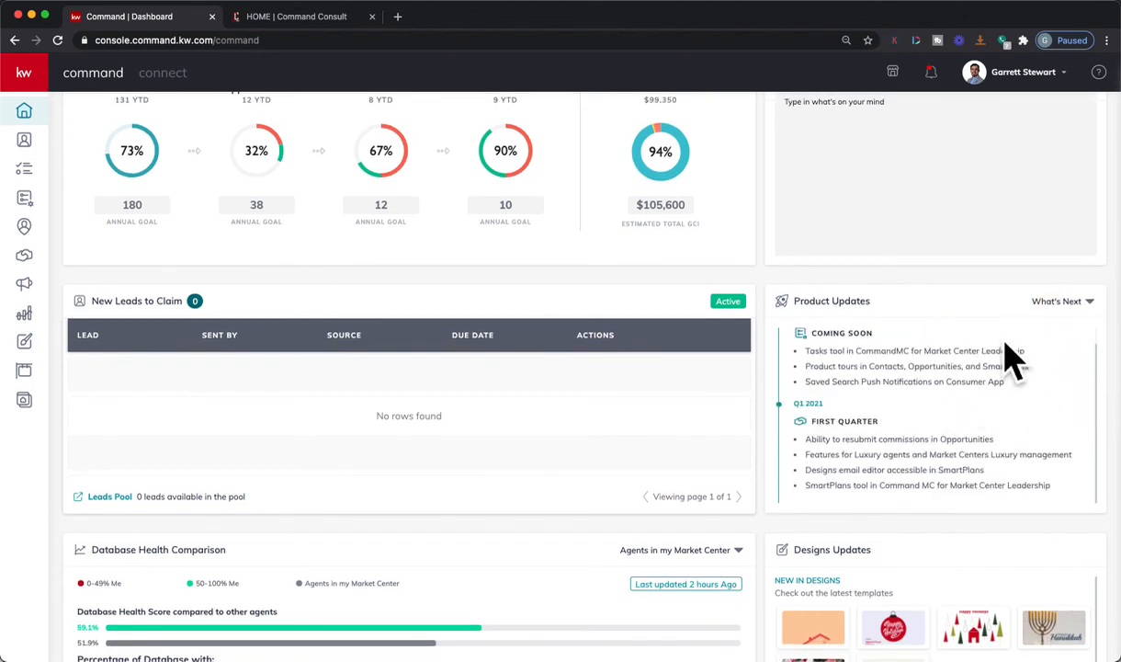